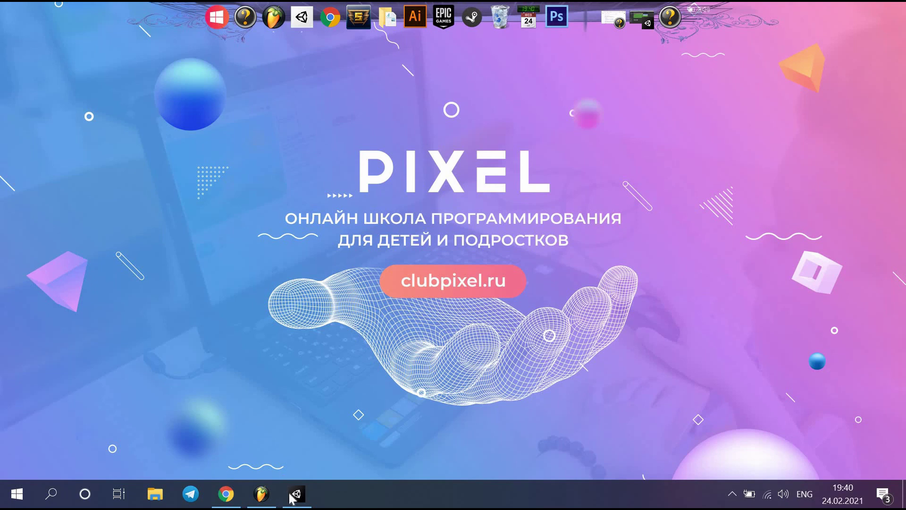
# - Restore the Unity editor showing the teleport project's SampleScene from the taskbar
pyautogui.click(297, 493)
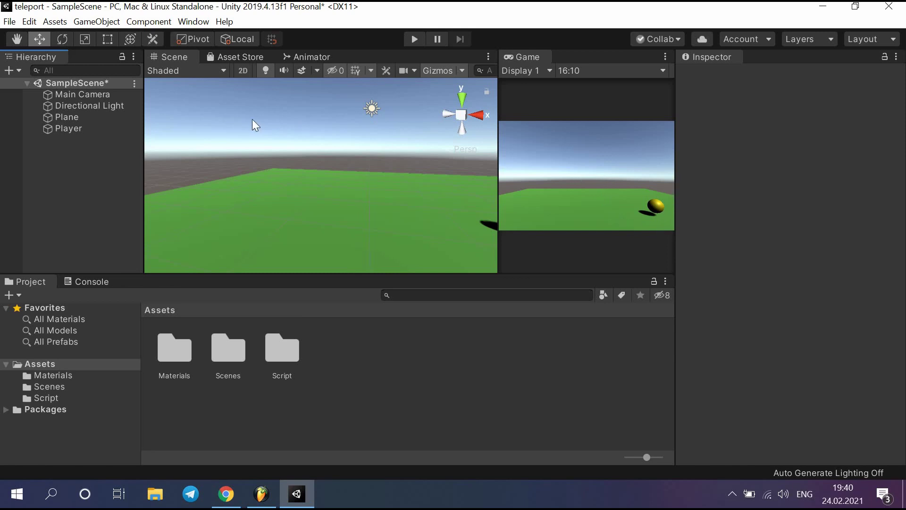
# - Add a 3D Capsule to the scene and shrink it to about 0.38 scale
pyautogui.click(12, 72)
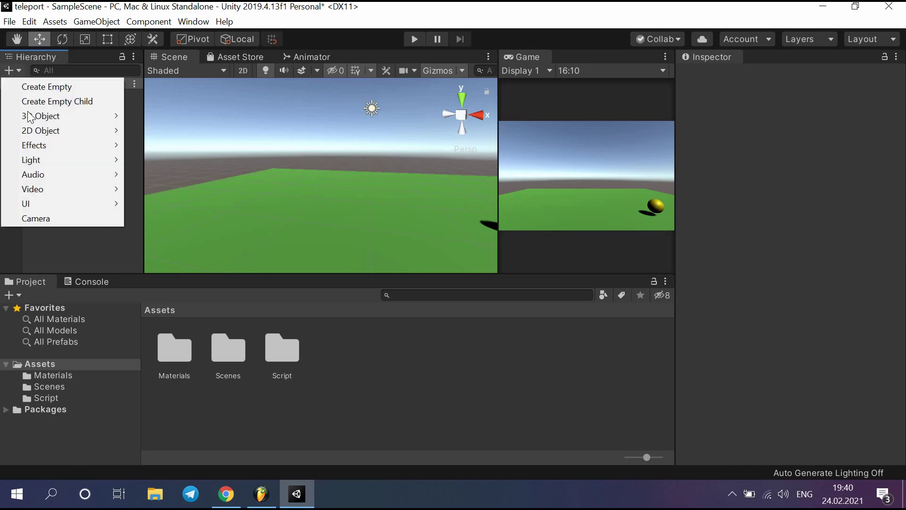
pyautogui.moveTo(87, 116)
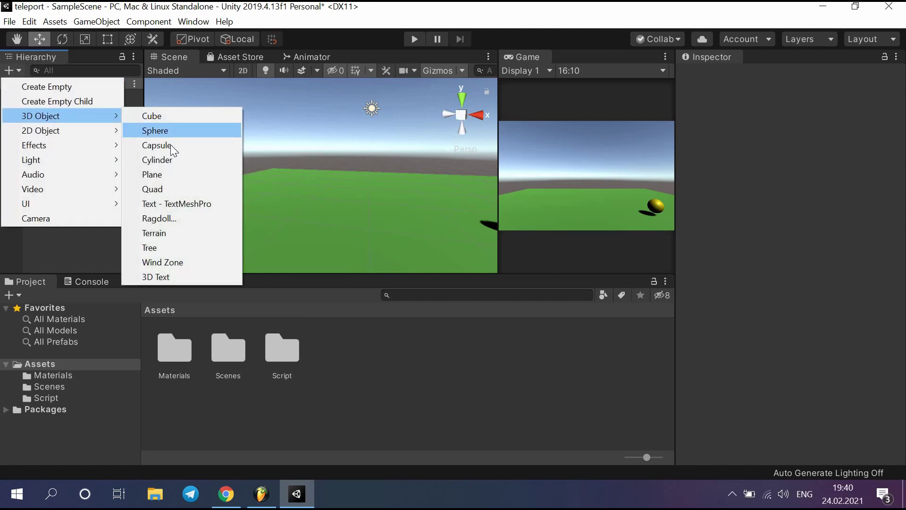
pyautogui.click(171, 145)
pyautogui.click(85, 38)
pyautogui.moveTo(320, 178); pyautogui.dragTo(281, 180)
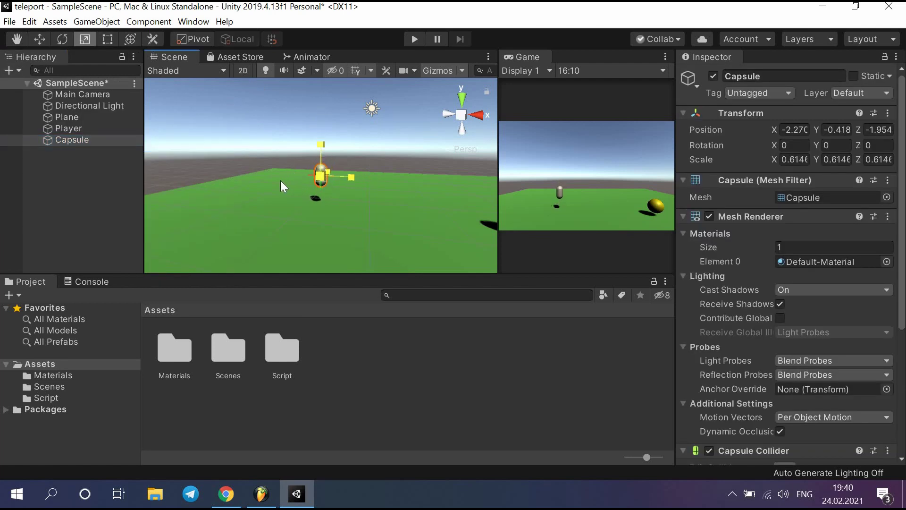
# - Move the capsule beside the Player ball, to about X 2.71, Z -3.3
pyautogui.click(39, 39)
pyautogui.moveTo(349, 178)
pyautogui.mouseDown()
pyautogui.moveTo(465, 231)
pyautogui.moveTo(420, 163)
pyautogui.moveTo(472, 170)
pyautogui.moveTo(422, 164)
pyautogui.moveTo(404, 185)
pyautogui.moveTo(475, 191)
pyautogui.mouseUp()
pyautogui.click(466, 226)
pyautogui.click(422, 163)
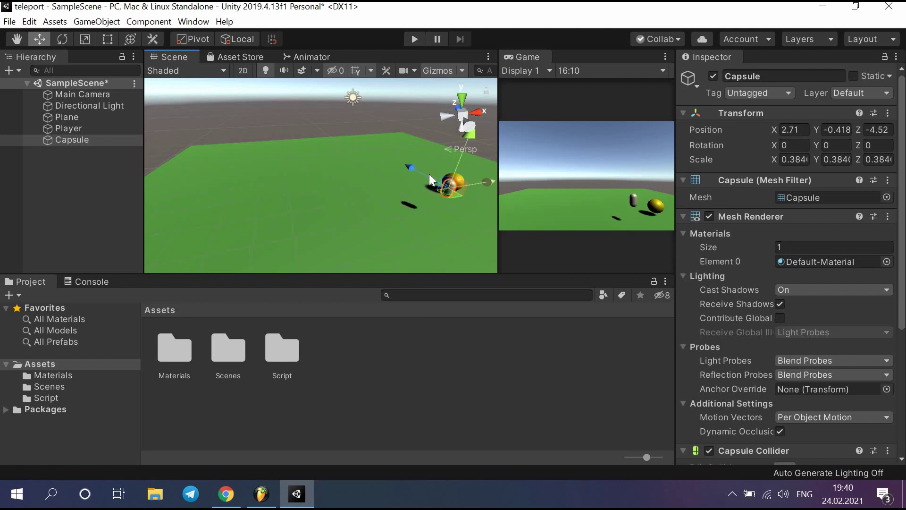
pyautogui.moveTo(409, 163); pyautogui.dragTo(451, 189)
pyautogui.click(409, 168)
pyautogui.moveTo(402, 160); pyautogui.dragTo(308, 130)
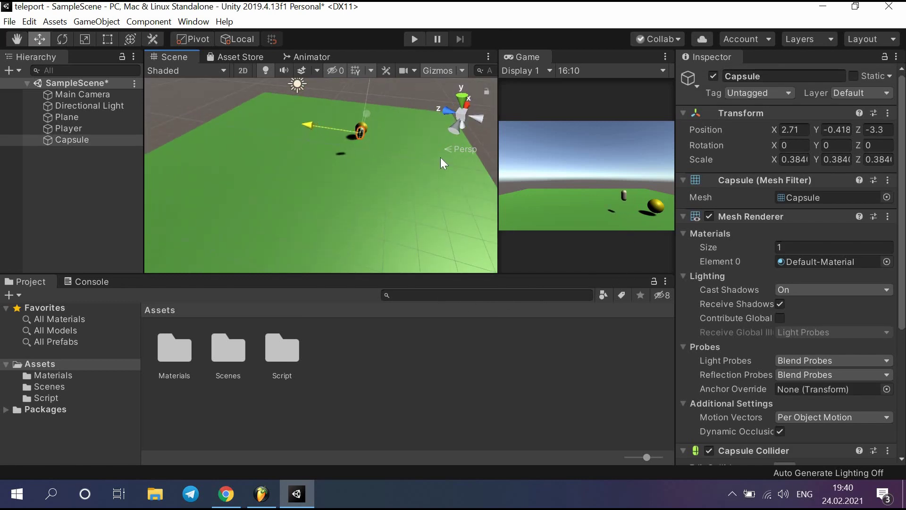
# - Add a Physics > Rigidbody component to the Capsule with Use Gravity unticked, then select Player
pyautogui.scroll(-5, 752, 317)
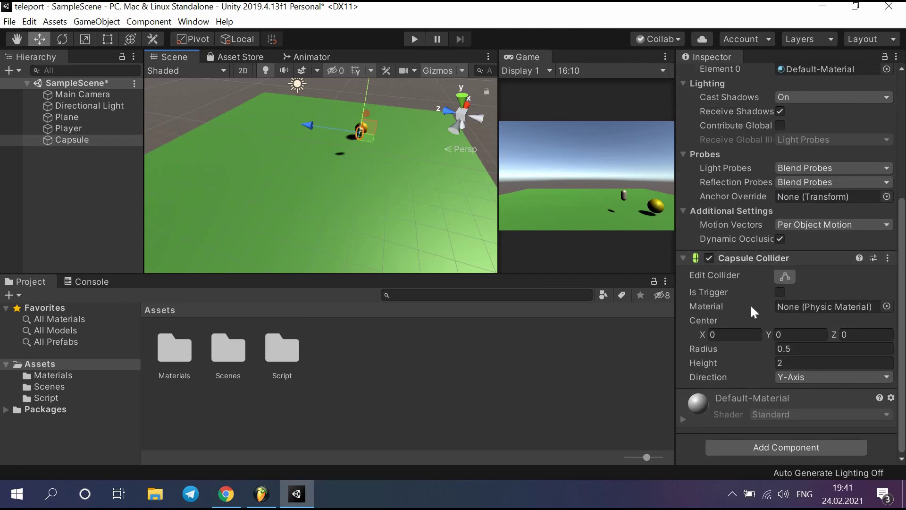
pyautogui.click(772, 444)
pyautogui.click(772, 382)
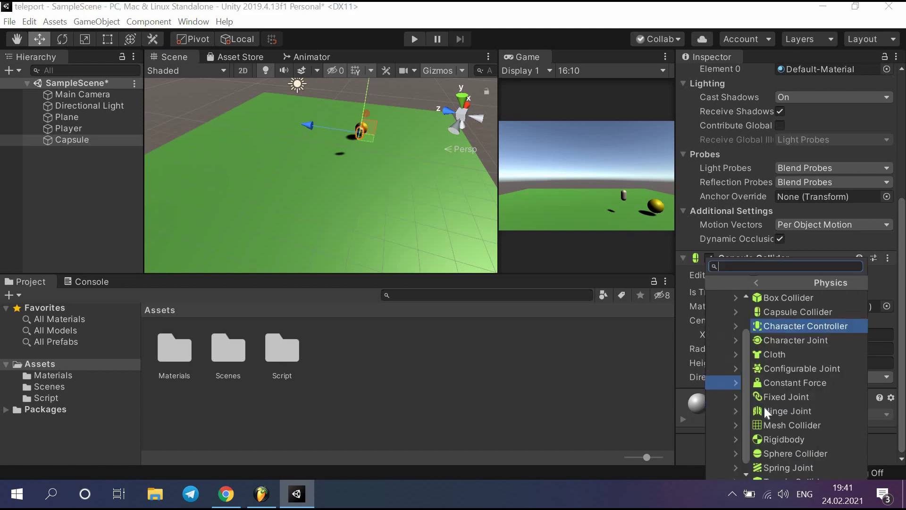
pyautogui.click(758, 436)
pyautogui.scroll(-1, 764, 382)
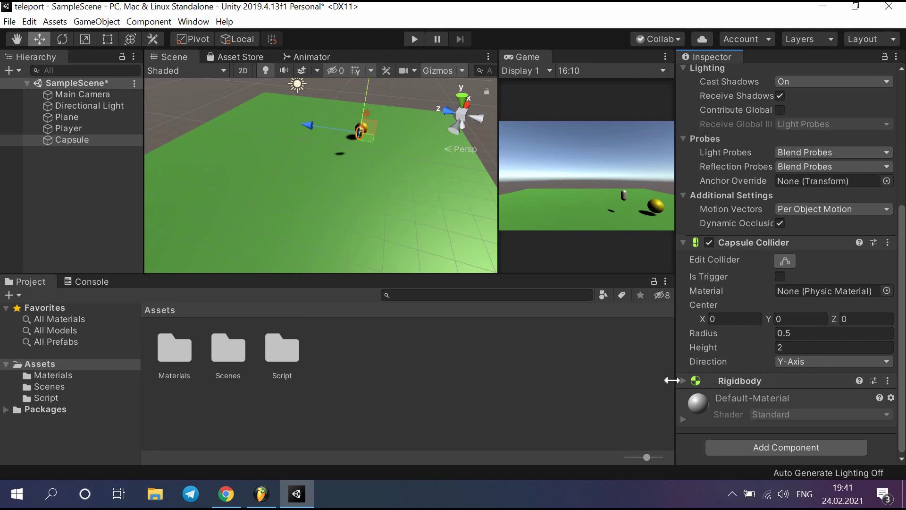
pyautogui.click(740, 381)
pyautogui.scroll(-5, 784, 331)
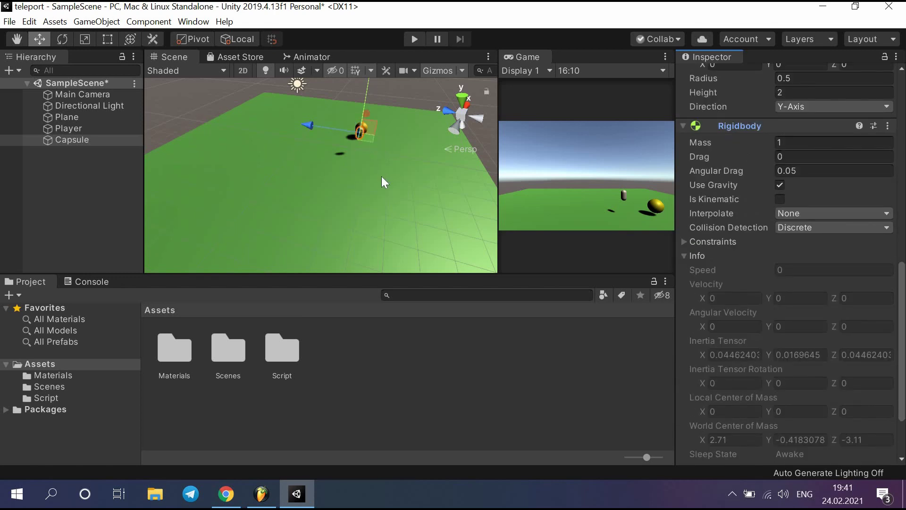
pyautogui.click(780, 185)
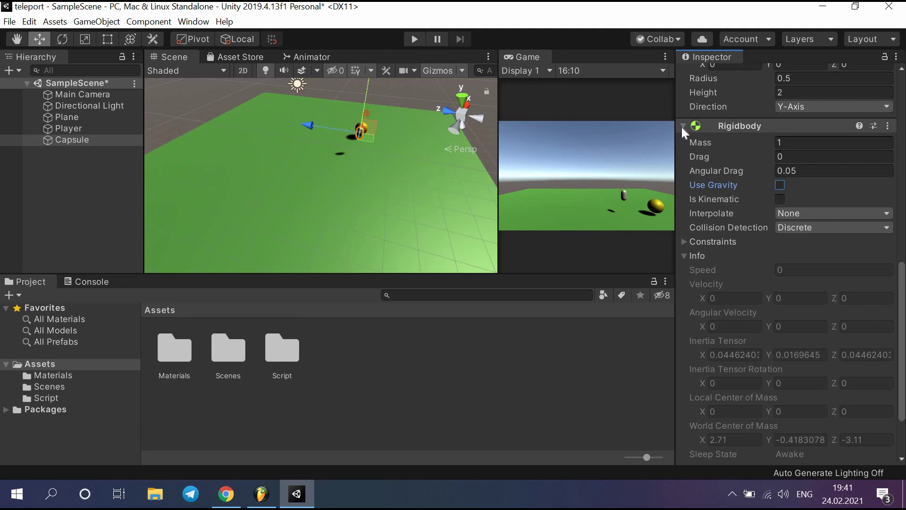
pyautogui.click(683, 126)
pyautogui.click(69, 128)
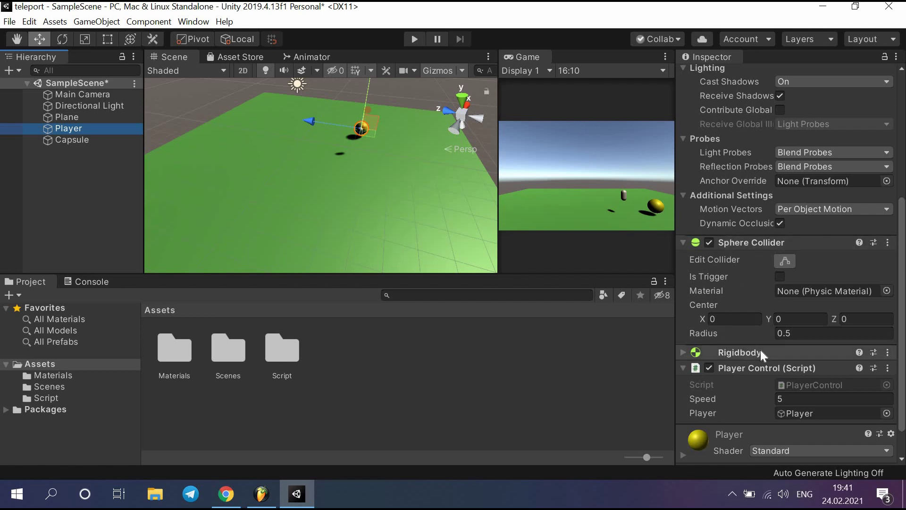
# - Change the Player sphere's tag from Untagged to Player in the Inspector
pyautogui.scroll(5, 739, 285)
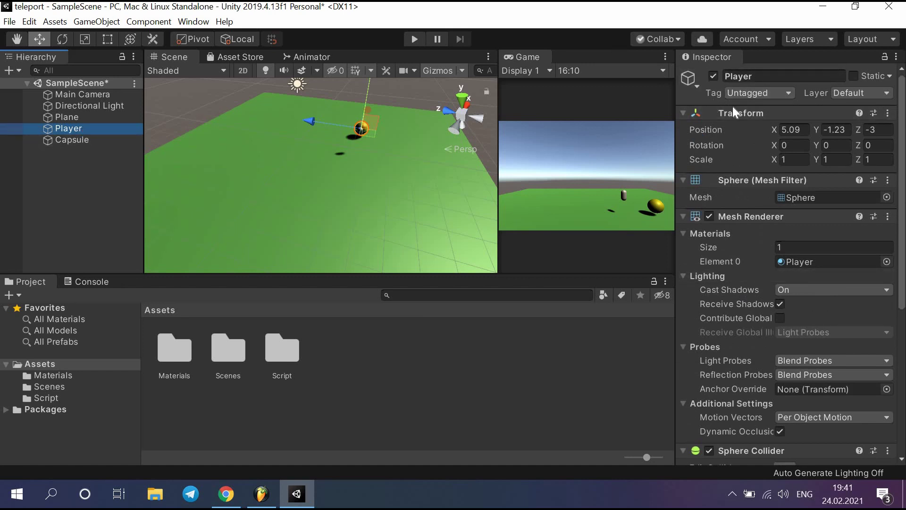
pyautogui.click(749, 93)
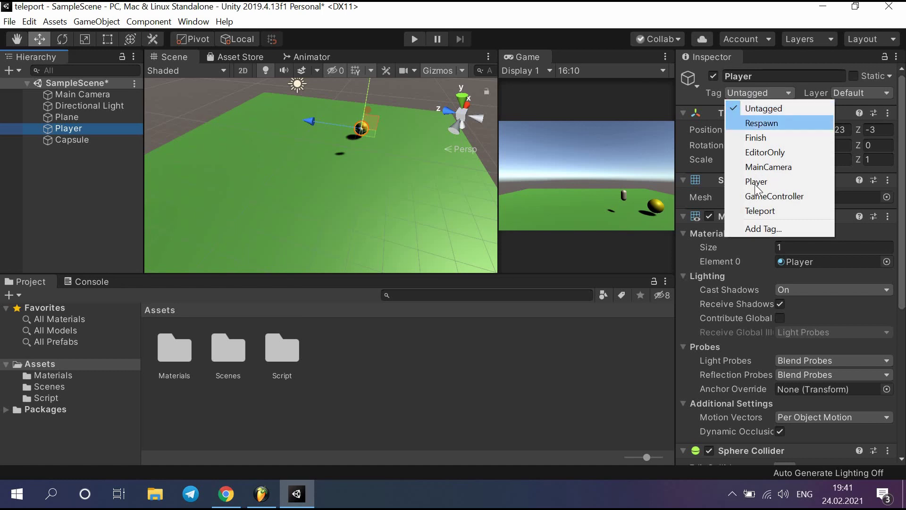
pyautogui.click(754, 184)
pyautogui.click(746, 92)
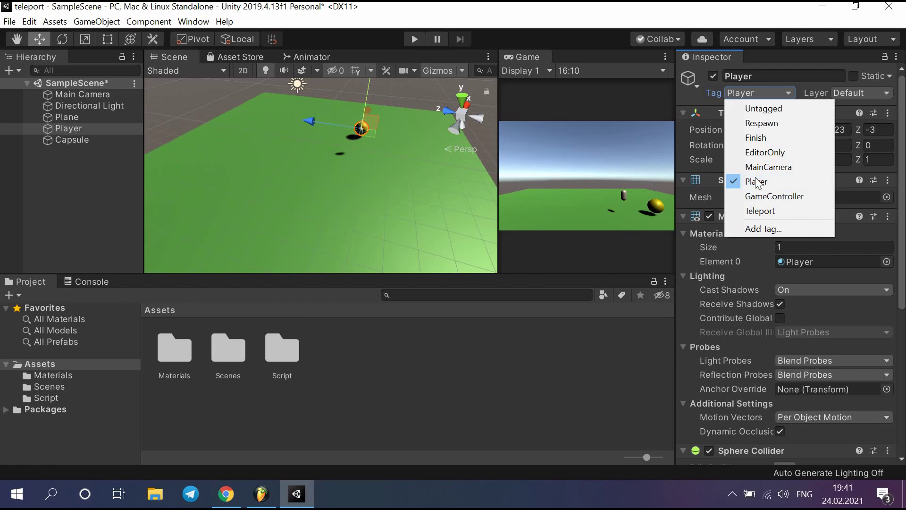
pyautogui.click(755, 185)
pyautogui.scroll(-5, 754, 250)
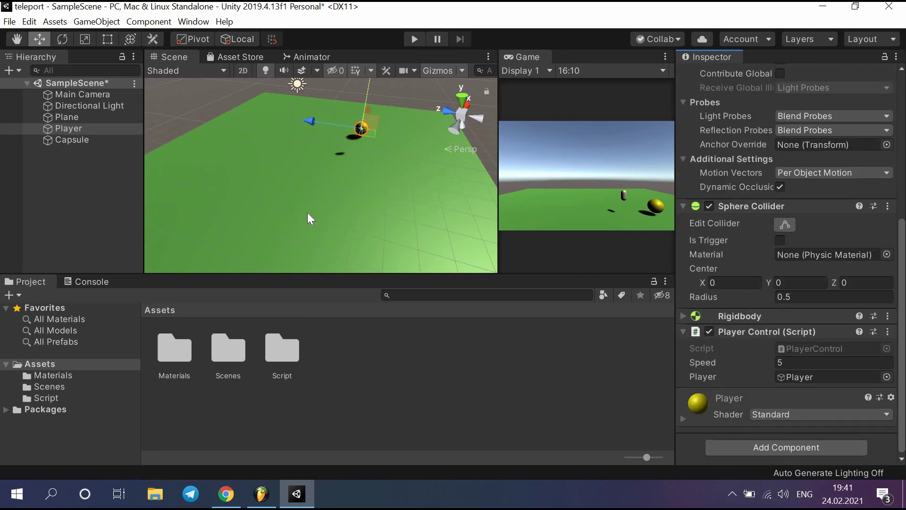
# - Tick Is Trigger on the Capsule Collider and add a C# script named Trigger in Assets/Script
pyautogui.click(81, 140)
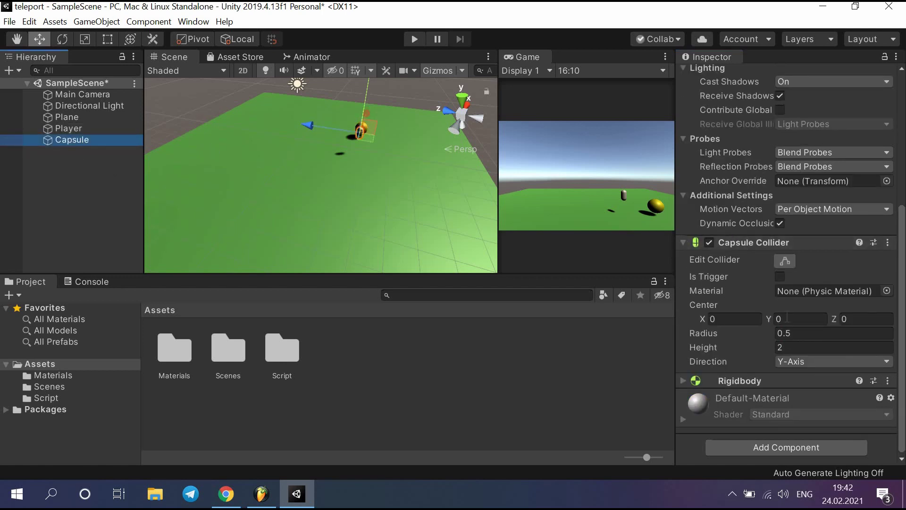
pyautogui.click(781, 279)
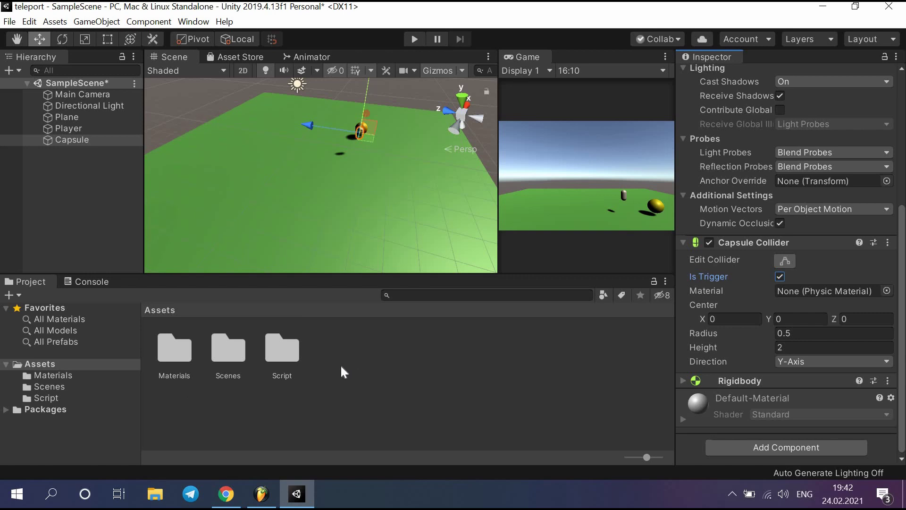
pyautogui.doubleClick(290, 356)
pyautogui.rightClick(246, 355)
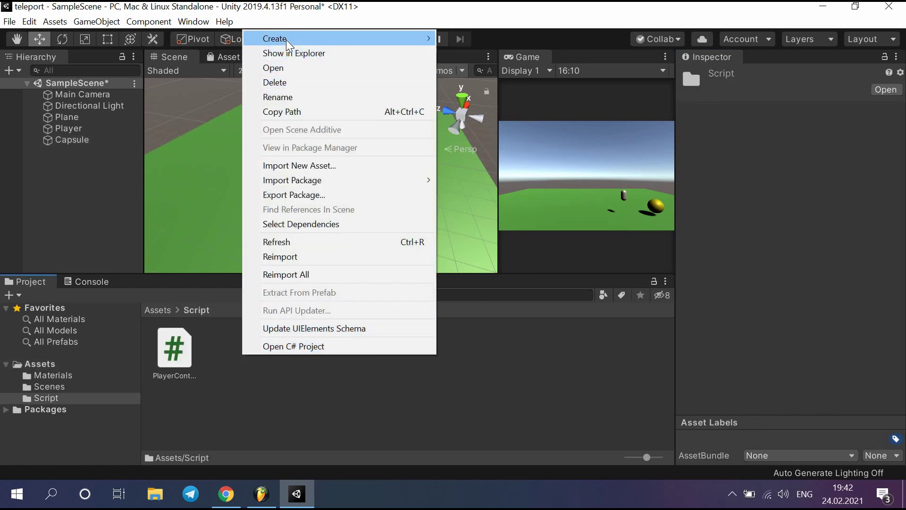
pyautogui.moveTo(286, 40)
pyautogui.click(472, 27)
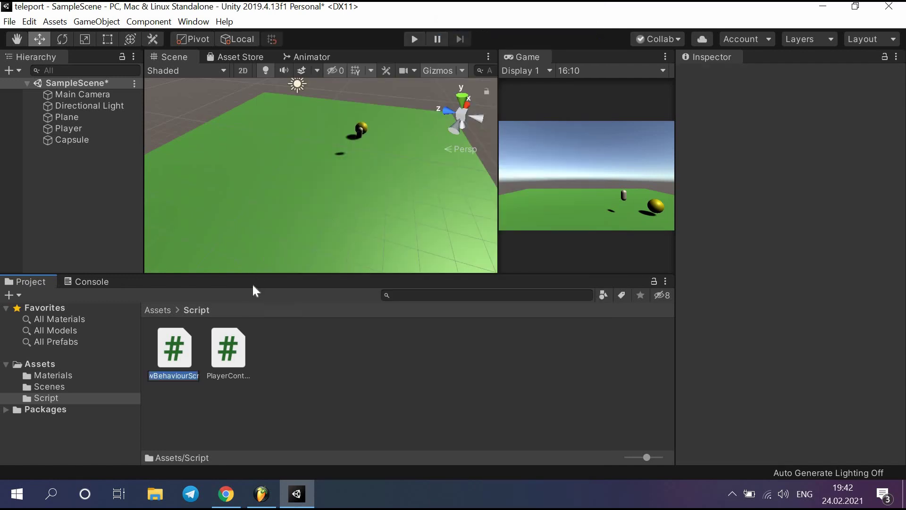
pyautogui.write('Trigger')
# - Open Trigger.cs in Visual Studio and insert an OnTriggerEnter method stub
pyautogui.doubleClick(220, 348)
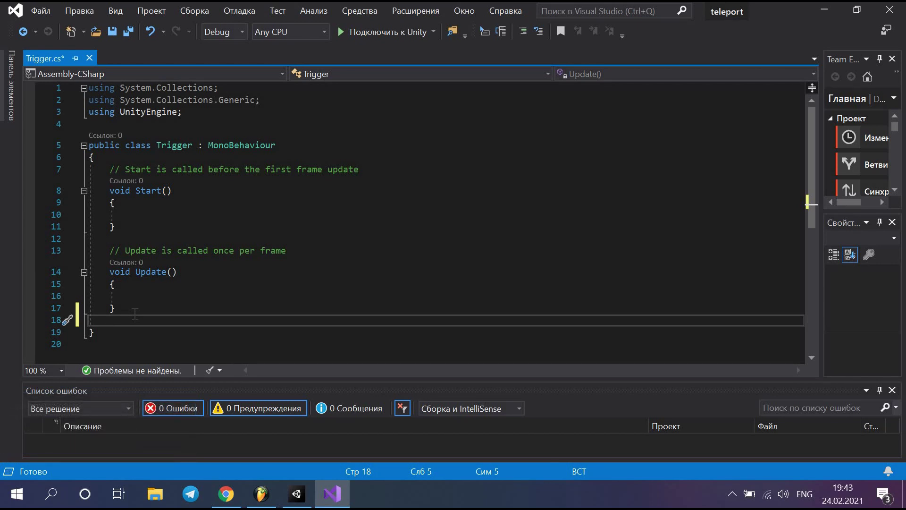
pyautogui.scroll(-1, 133, 354)
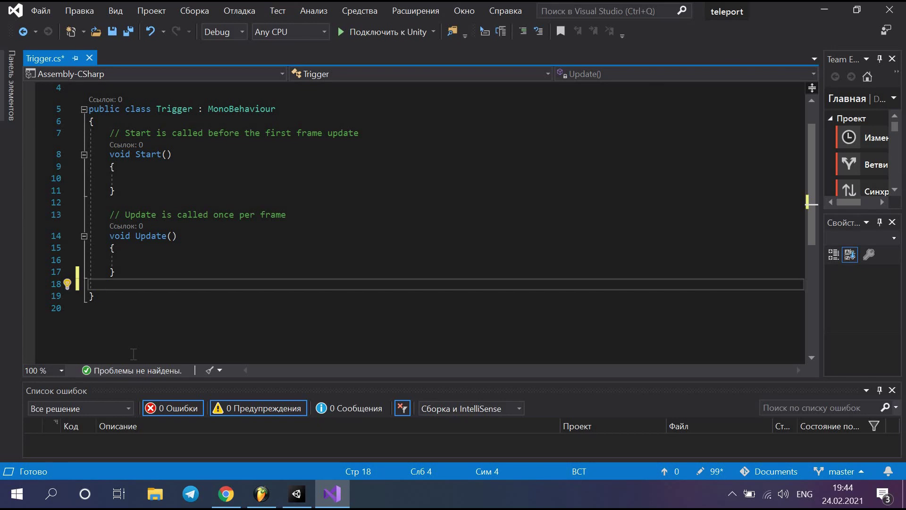
pyautogui.write('On')
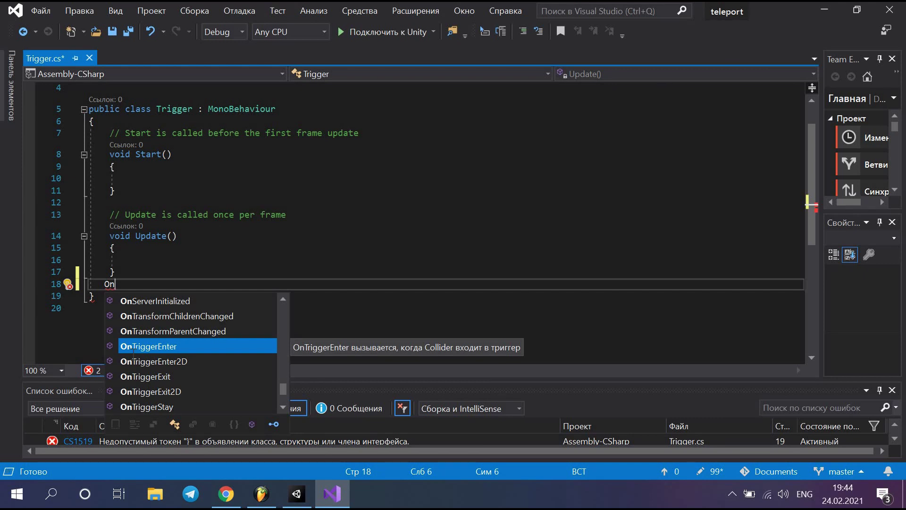
pyautogui.press('Tab')
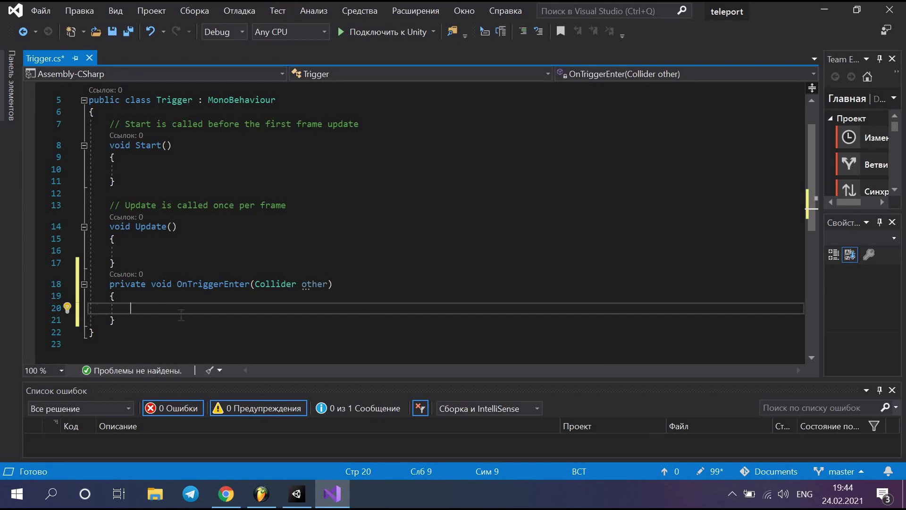
# - Inside OnTriggerEnter, write if (other.tag == "Player") { Destroy(gameObject); } and save all
pyautogui.write('if(')
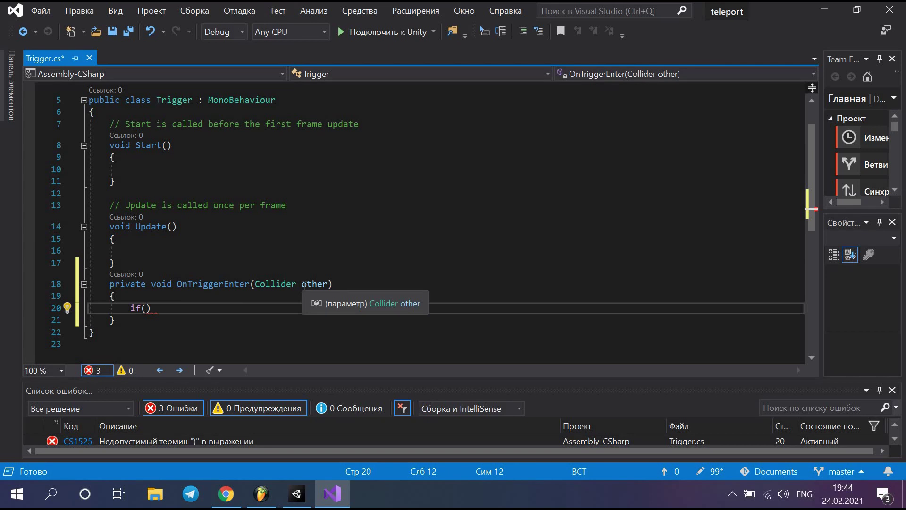
pyautogui.write('other.t')
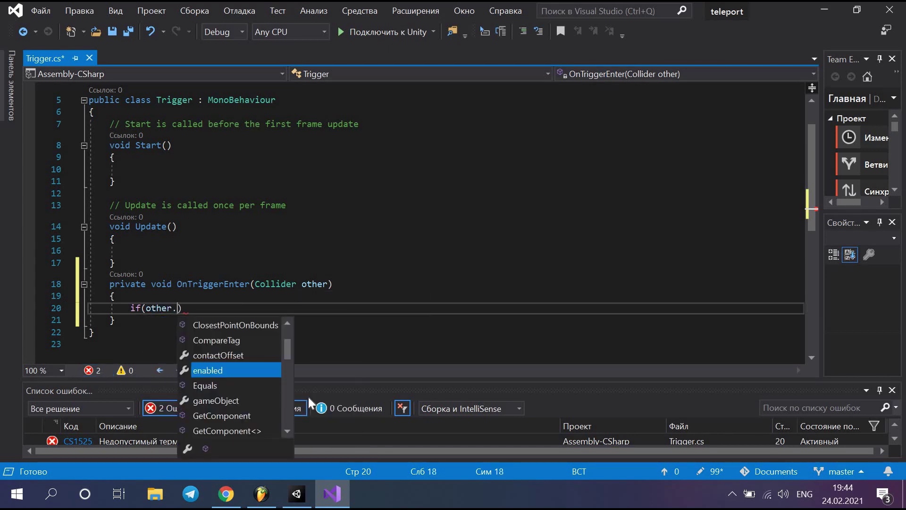
pyautogui.write('ag')
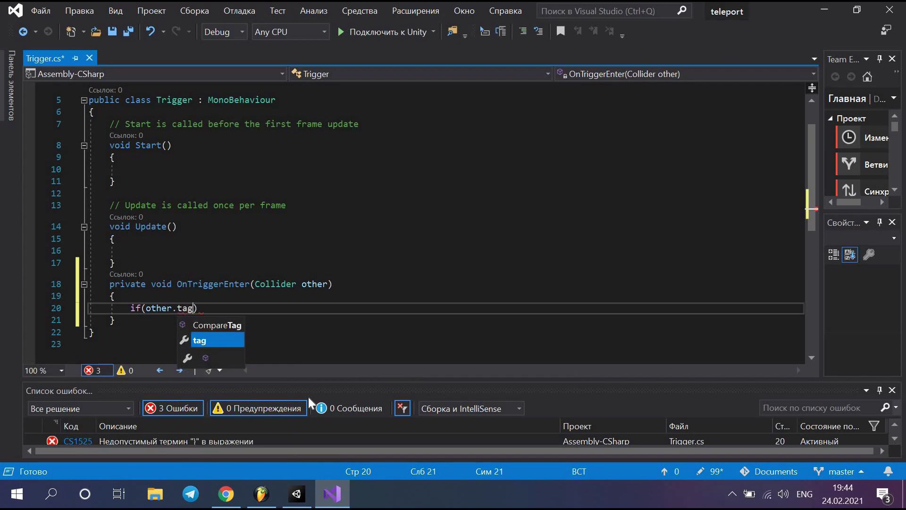
pyautogui.write('==')
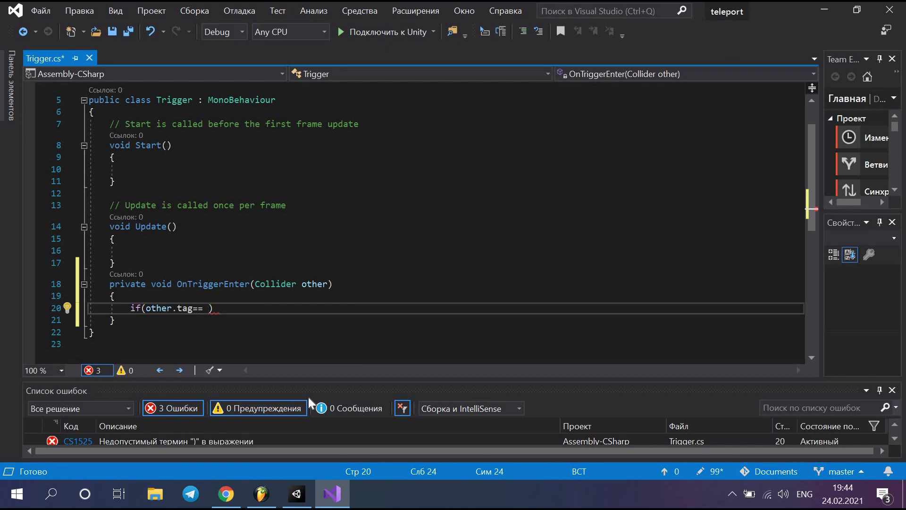
pyautogui.write(' "Player')
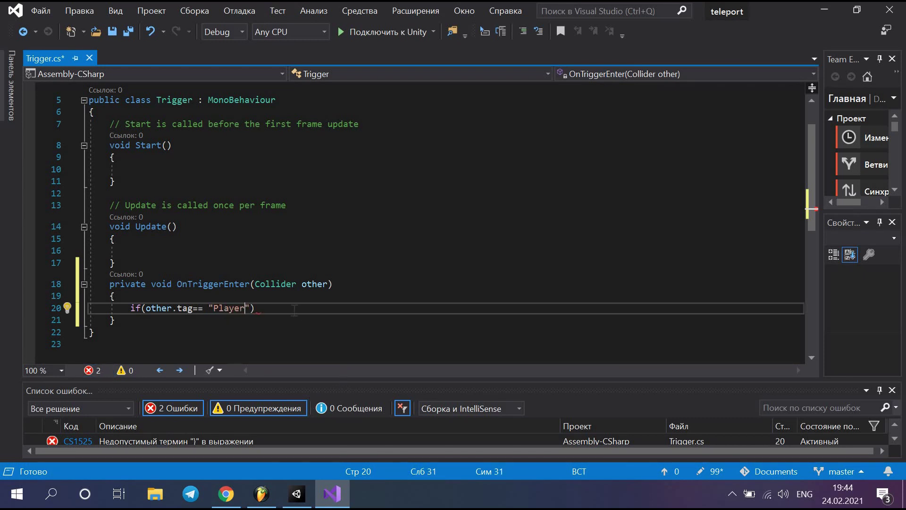
pyautogui.write('")')
pyautogui.press('Return')
pyautogui.write('{')
pyautogui.press('Return')
pyautogui.press('Return')
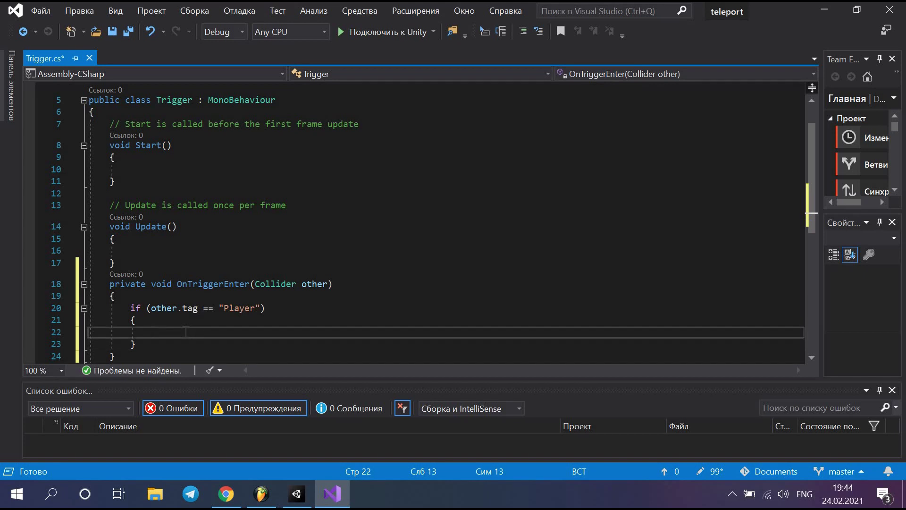
pyautogui.write('Destroy')
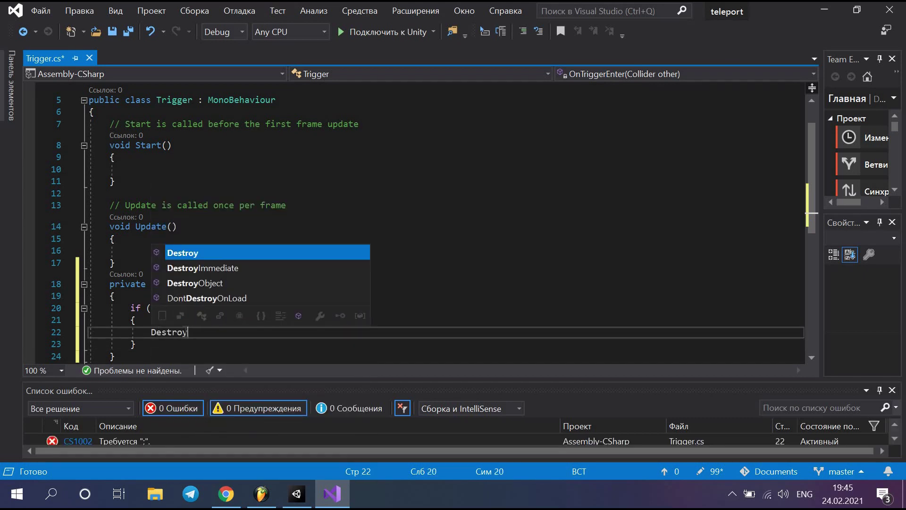
pyautogui.write('(')
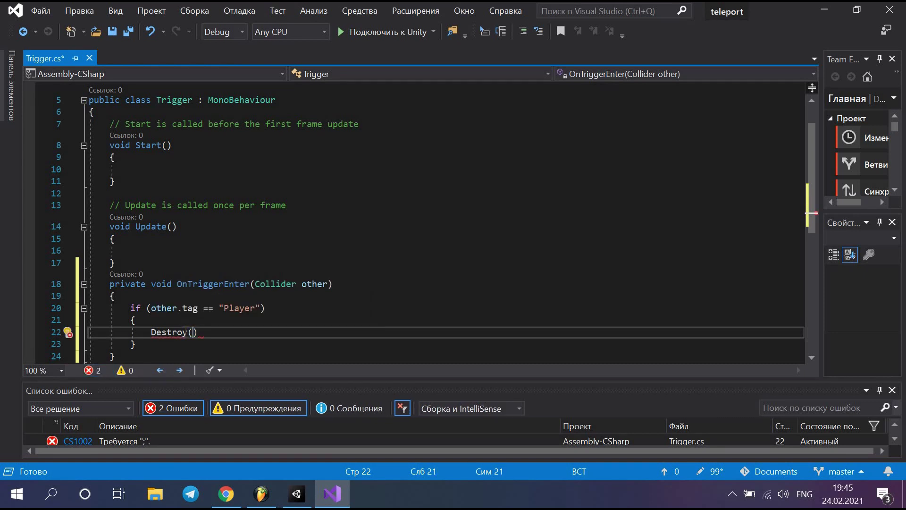
pyautogui.write('ga')
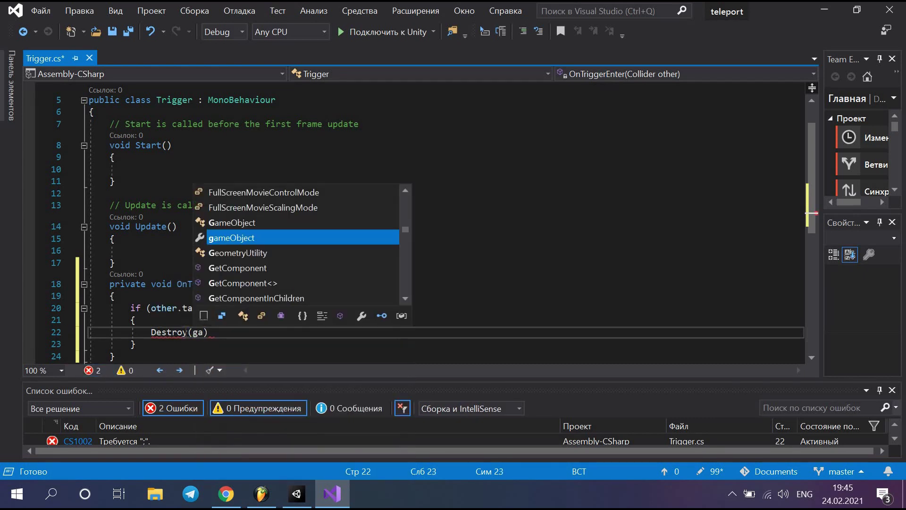
pyautogui.write('meObject);')
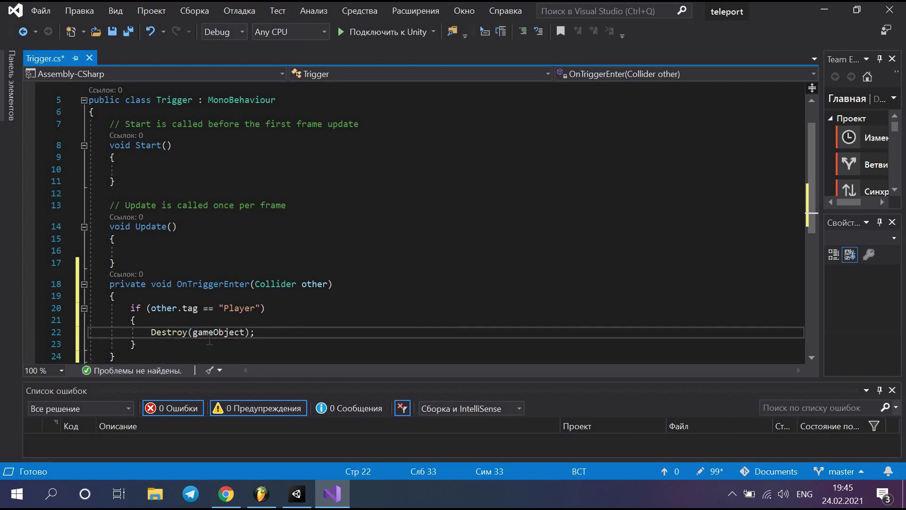
pyautogui.moveTo(220, 332)
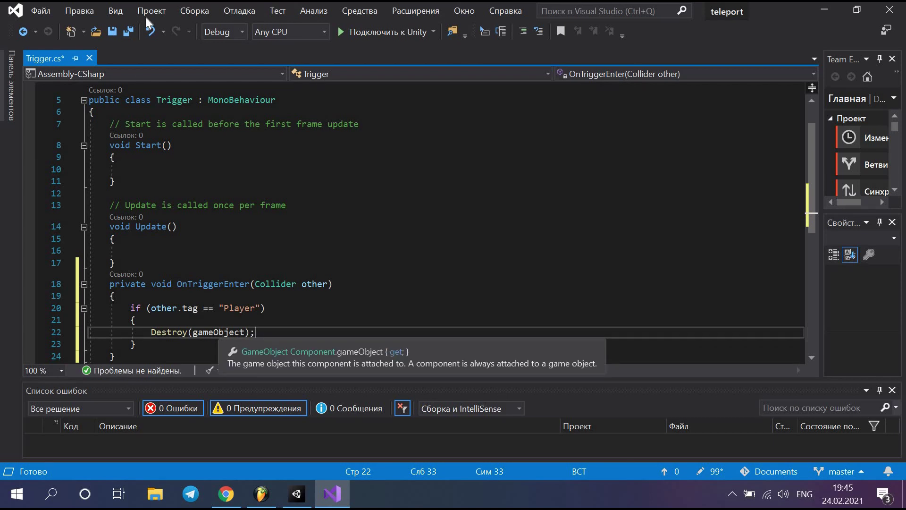
pyautogui.click(129, 32)
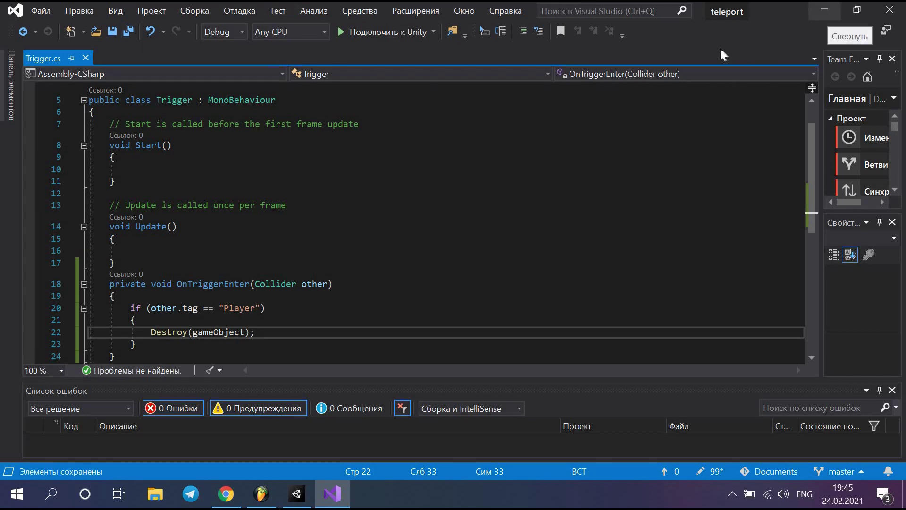
# - Attach Trigger.cs to the Capsule in the Inspector and enter Play mode to test it
pyautogui.click(827, 13)
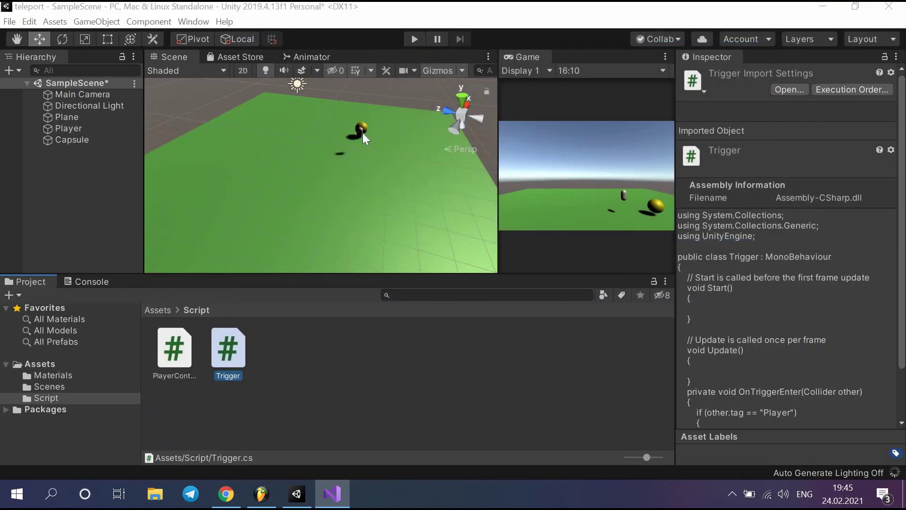
pyautogui.click(60, 139)
pyautogui.scroll(-5, 770, 293)
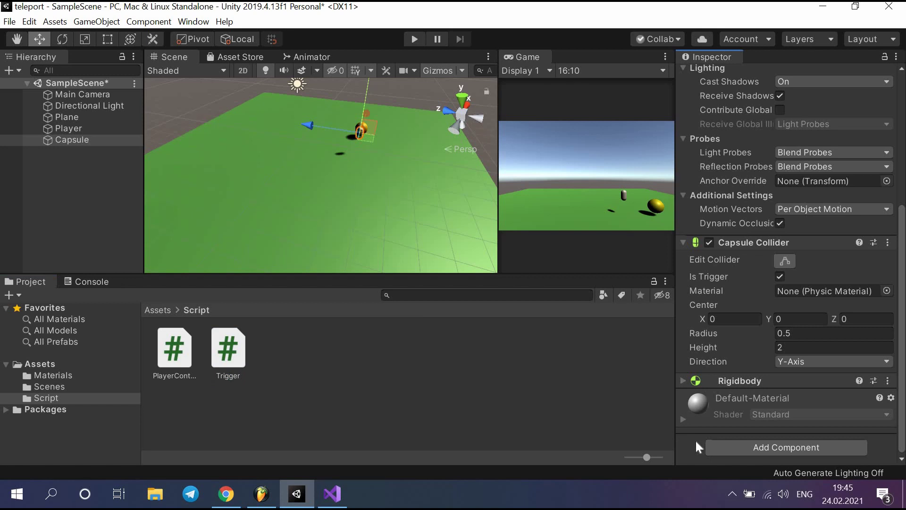
pyautogui.moveTo(610, 373); pyautogui.dragTo(696, 441)
pyautogui.scroll(-2, 734, 375)
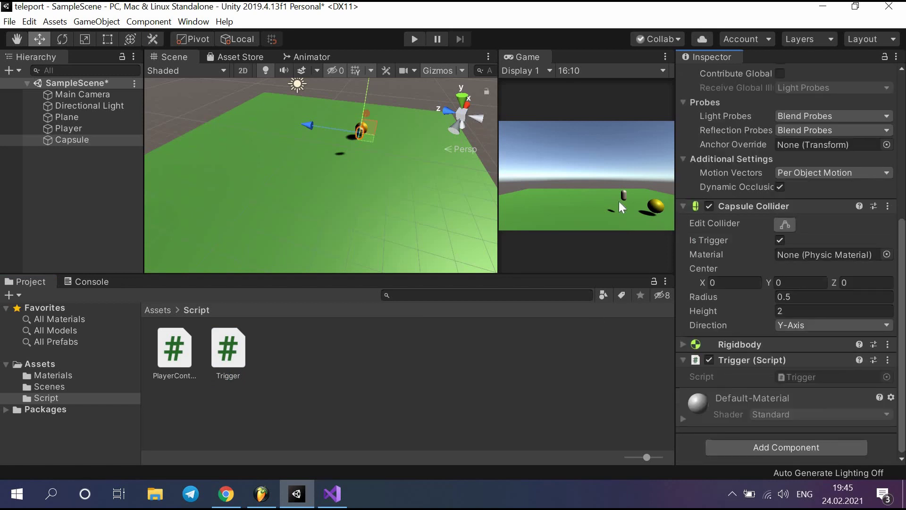
pyautogui.click(414, 42)
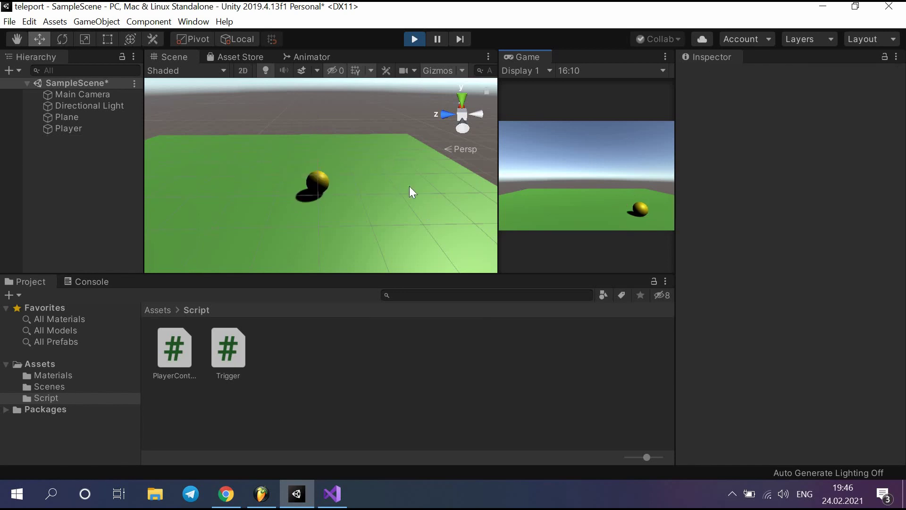
# - Exit Play mode and switch back to Trigger.cs in Visual Studio
pyautogui.click(420, 37)
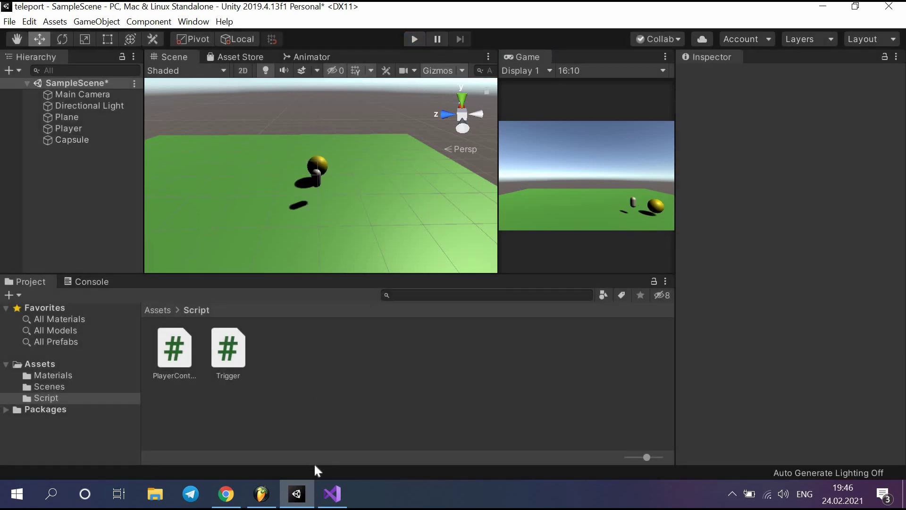
pyautogui.click(332, 493)
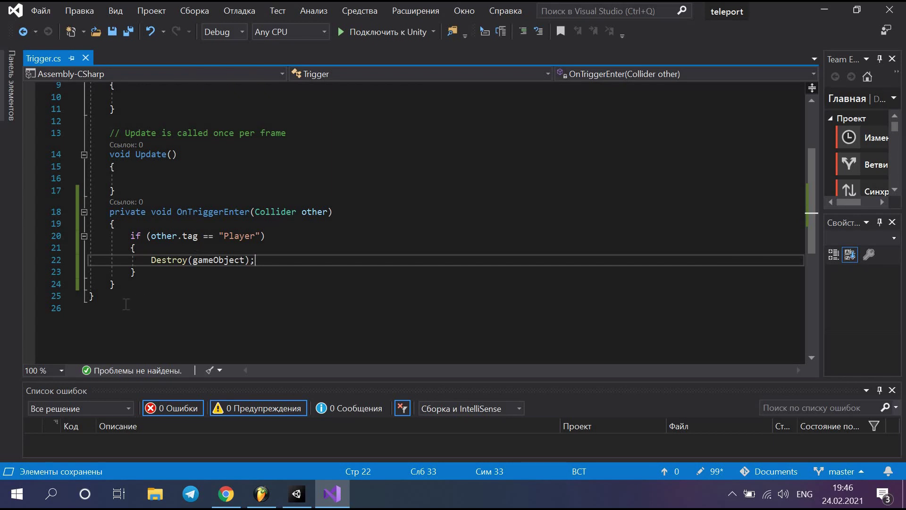
# - Add an OnTriggerStay method stub below OnTriggerEnter
pyautogui.click(127, 286)
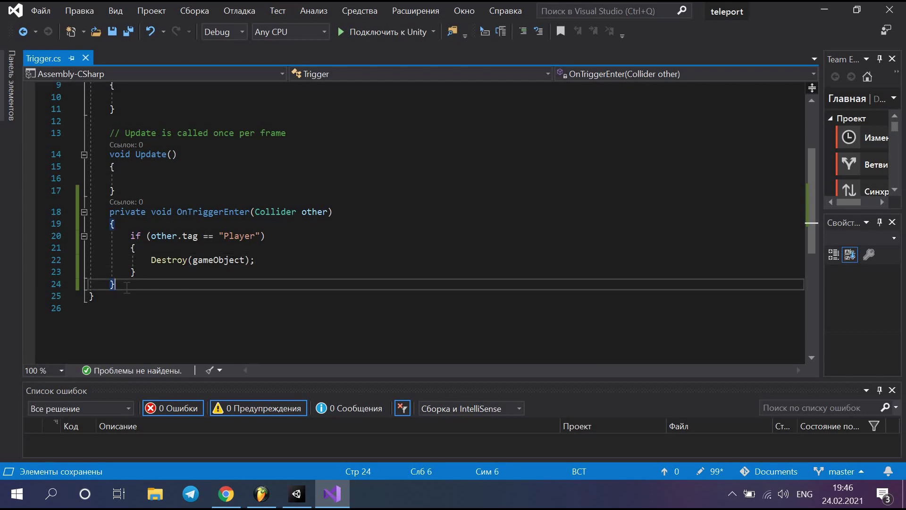
pyautogui.press('Return')
pyautogui.write('On')
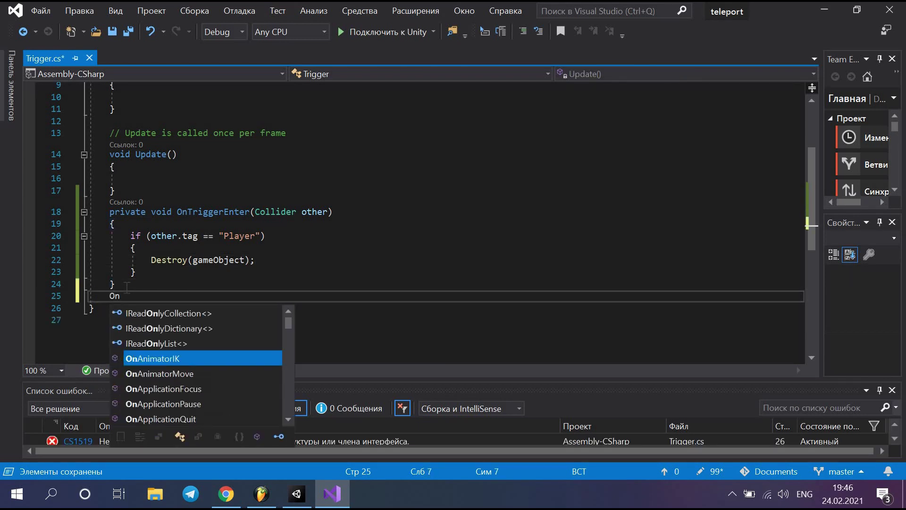
pyautogui.write('tr')
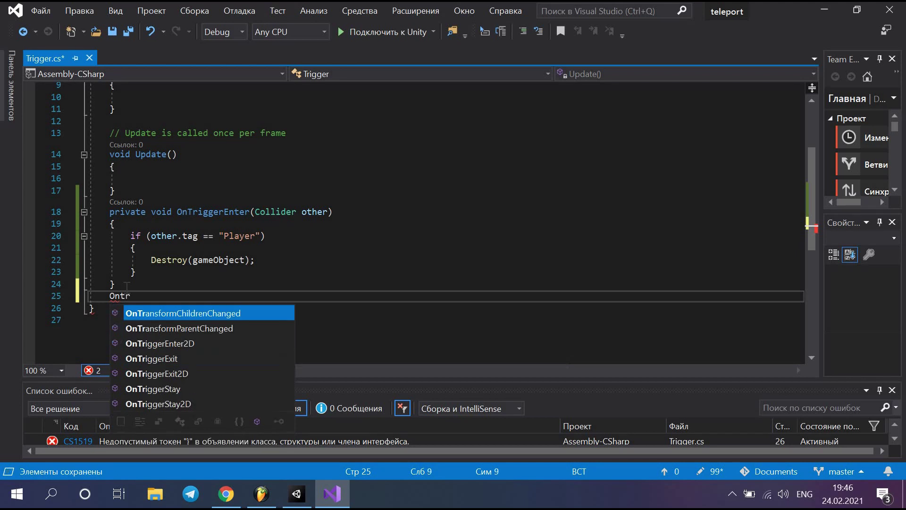
pyautogui.write('igger')
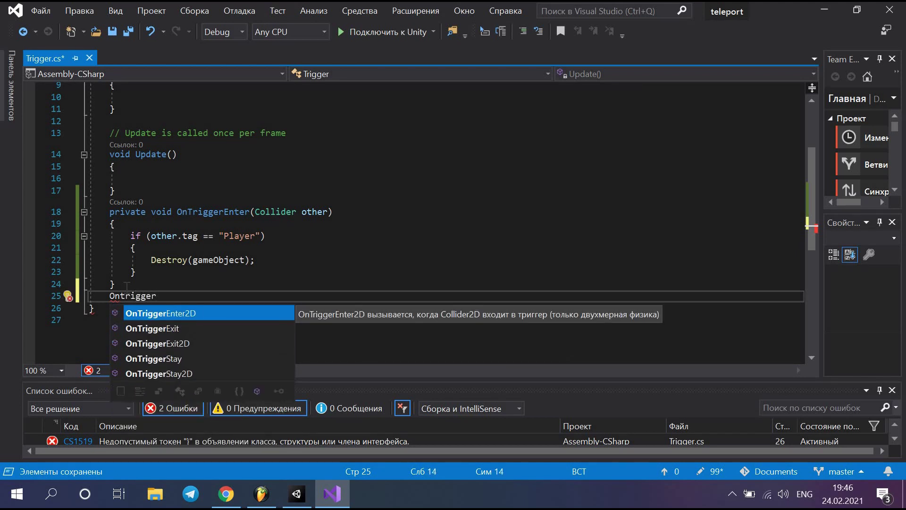
pyautogui.write('Stay')
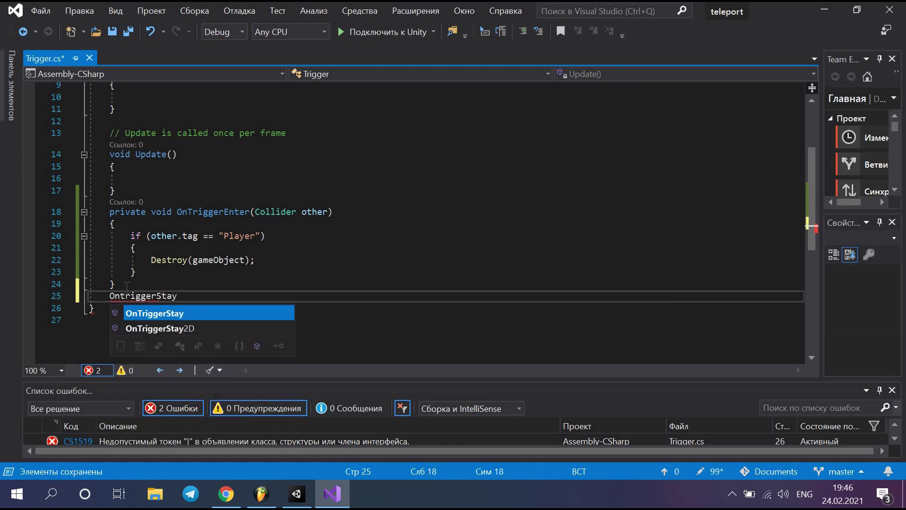
pyautogui.press('Tab')
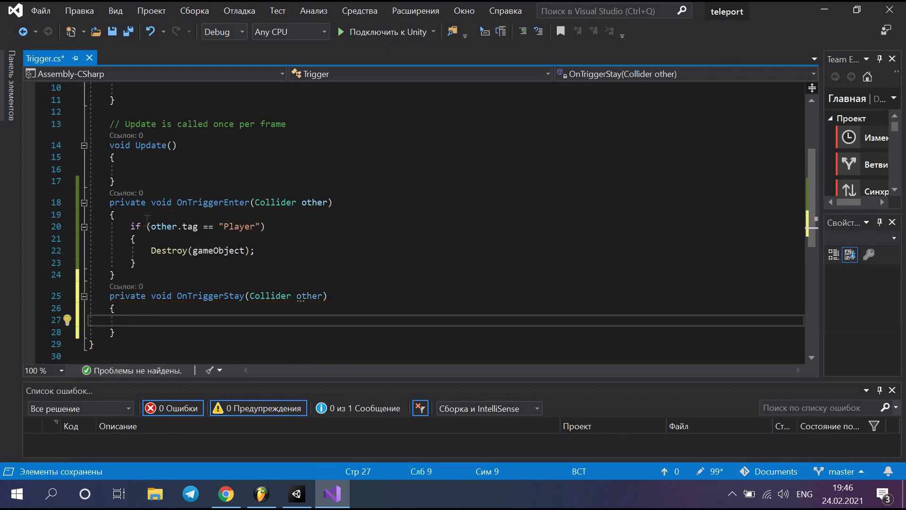
# - Copy the Player tag check and Destroy(gameObject); into an if block inside OnTriggerStay
pyautogui.moveTo(126, 226); pyautogui.dragTo(297, 229)
pyautogui.hotkey('ctrl', 'c')
pyautogui.click(274, 326)
pyautogui.hotkey('ctrl', 'v')
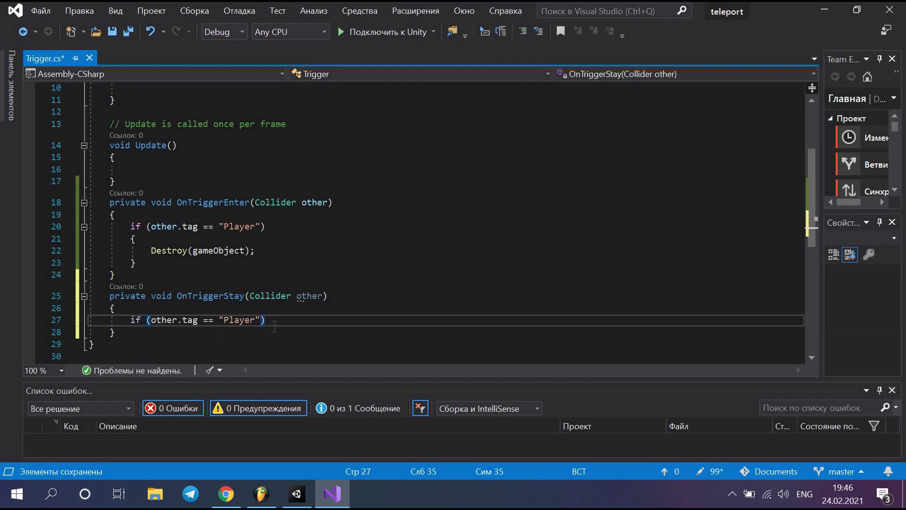
pyautogui.press('Return')
pyautogui.write('{')
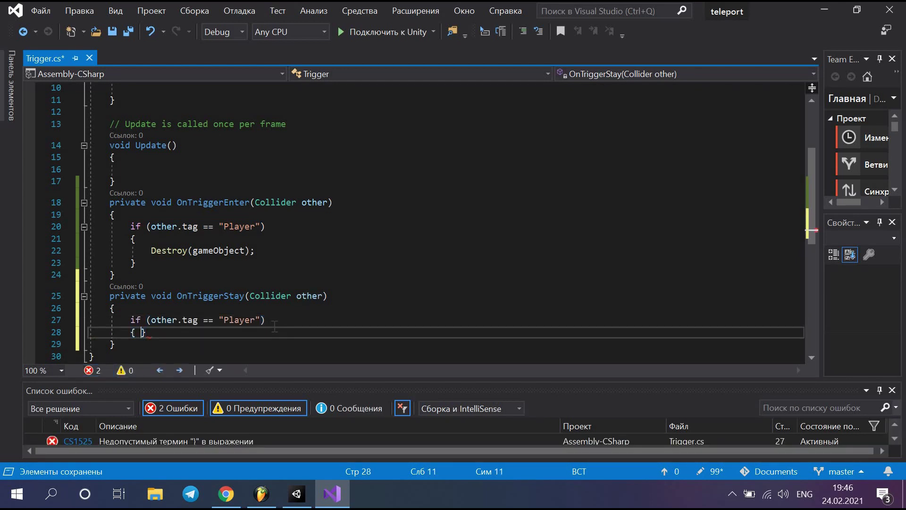
pyautogui.press('Return')
pyautogui.click(167, 251)
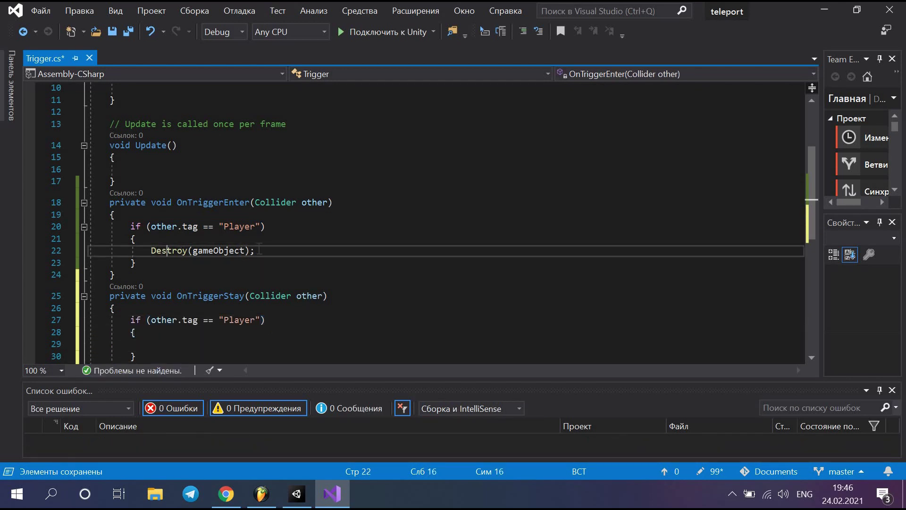
pyautogui.moveTo(259, 249); pyautogui.dragTo(150, 250)
pyautogui.hotkey('ctrl', 'c')
pyautogui.click(174, 344)
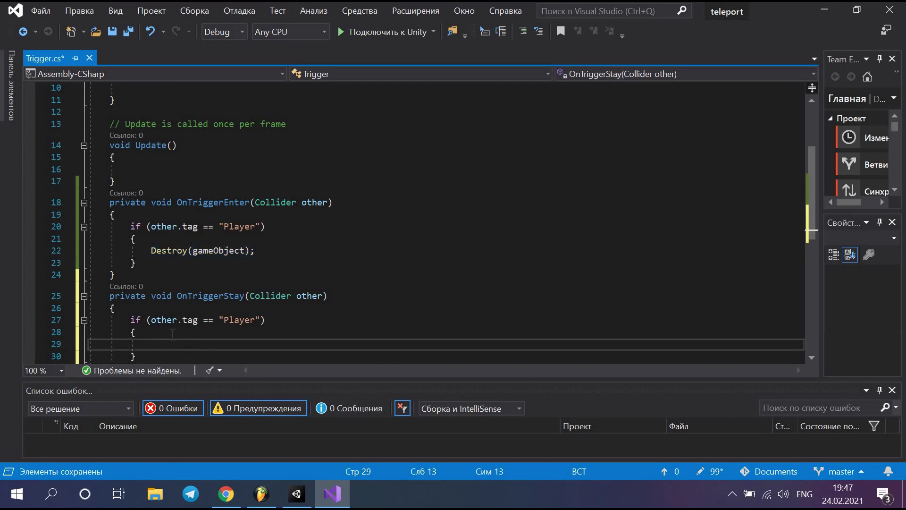
pyautogui.hotkey('ctrl', 'v')
# - Comment out OnTriggerEnter's if block and save all changes
pyautogui.moveTo(136, 263); pyautogui.dragTo(130, 226)
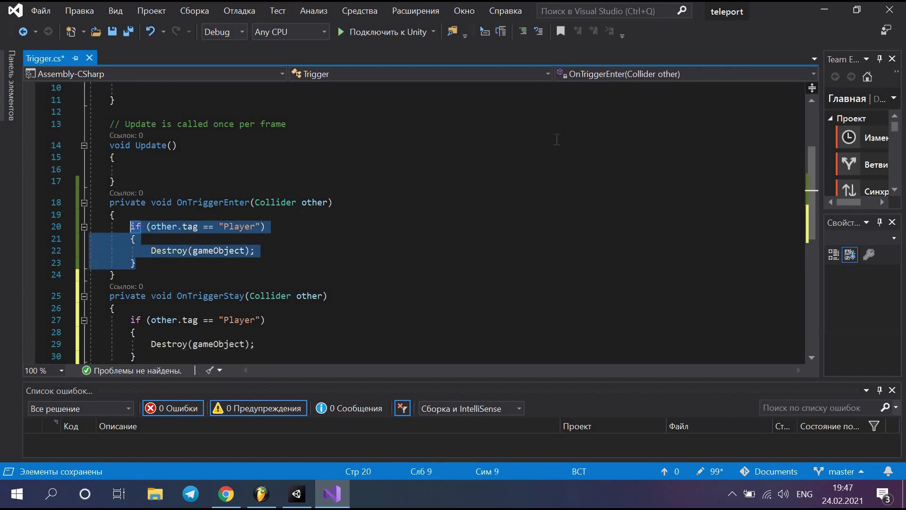
pyautogui.click(524, 31)
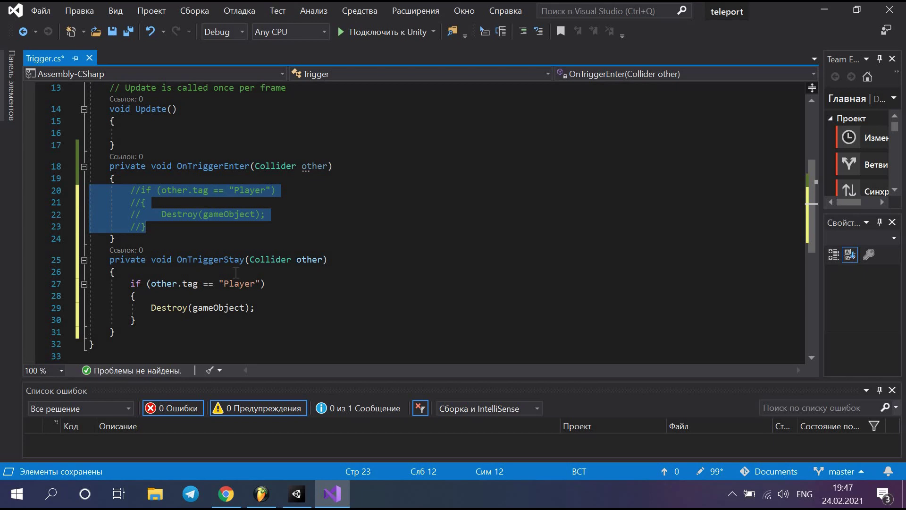
pyautogui.click(129, 35)
# - Return to Unity, play the scene so the ball removes the capsule, then stop play
pyautogui.click(831, 17)
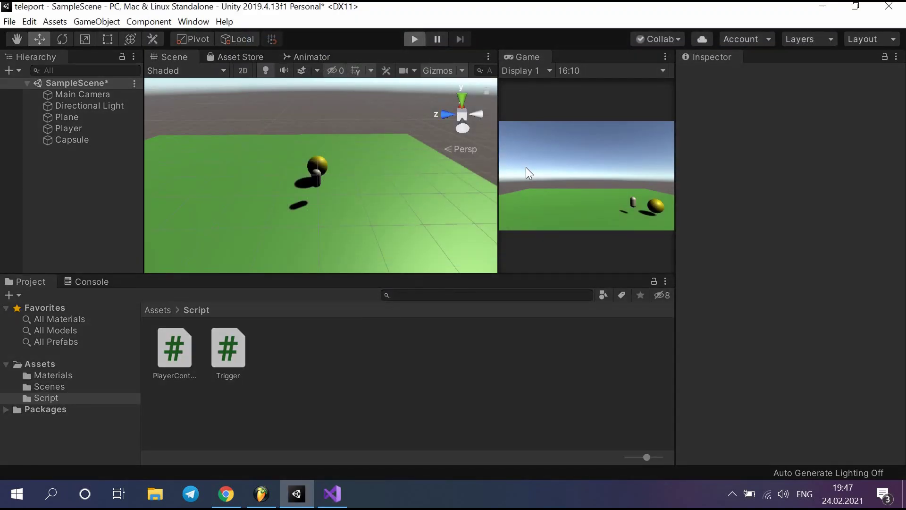
pyautogui.hotkey('ctrl', 'p')
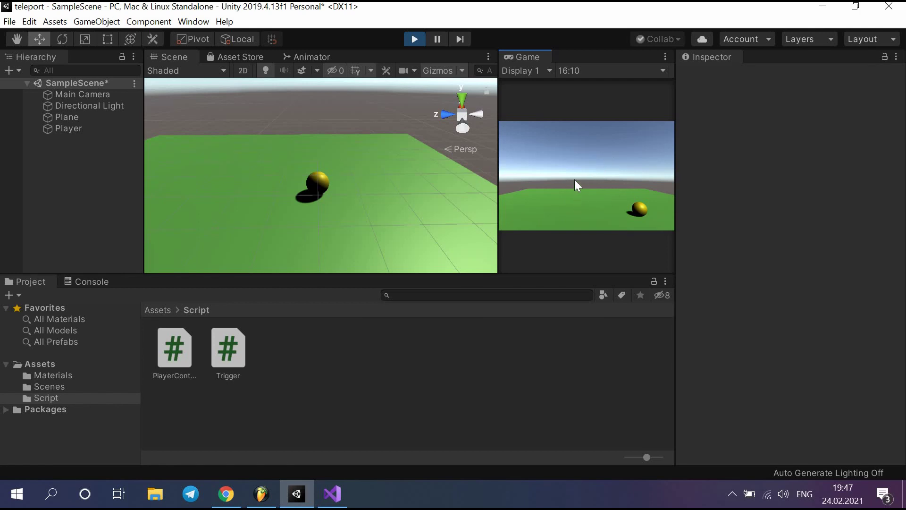
pyautogui.click(414, 39)
# - Add an empty OnTriggerExit method below OnTriggerStay in Trigger.cs
pyautogui.click(333, 494)
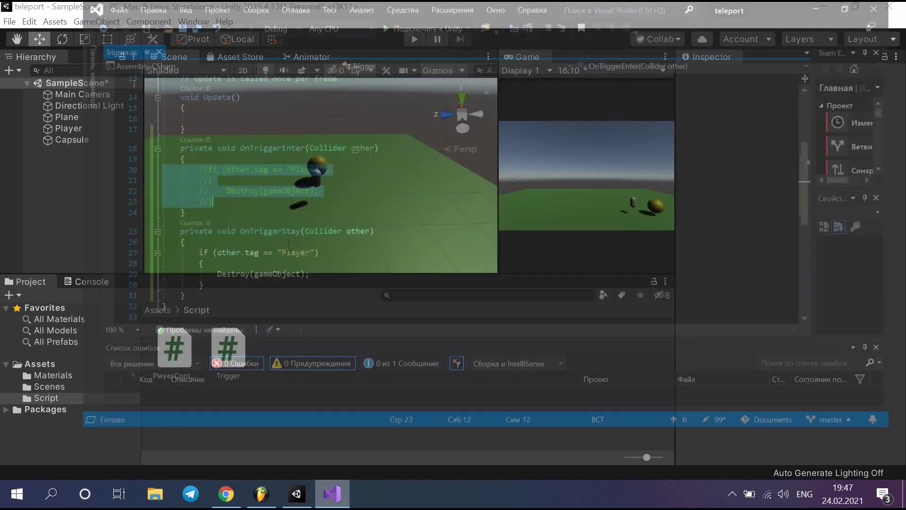
pyautogui.scroll(-1, 189, 236)
pyautogui.click(122, 296)
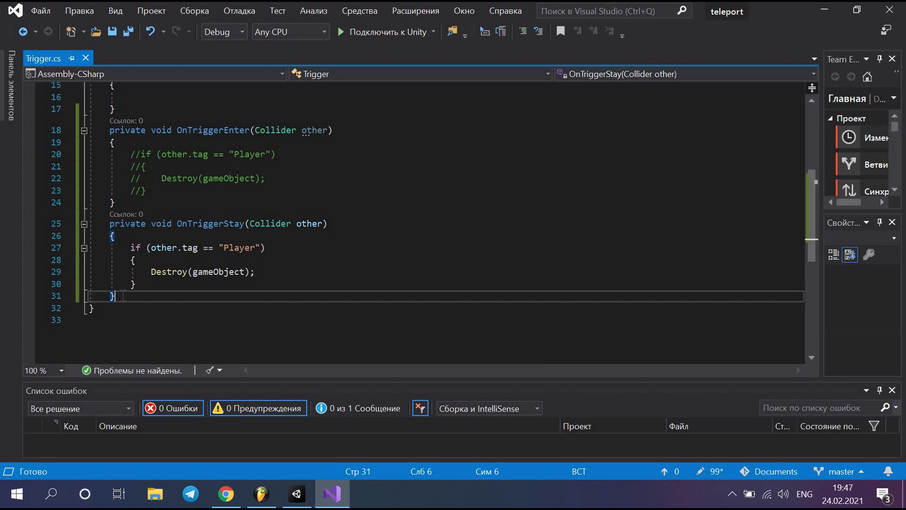
pyautogui.press('Return')
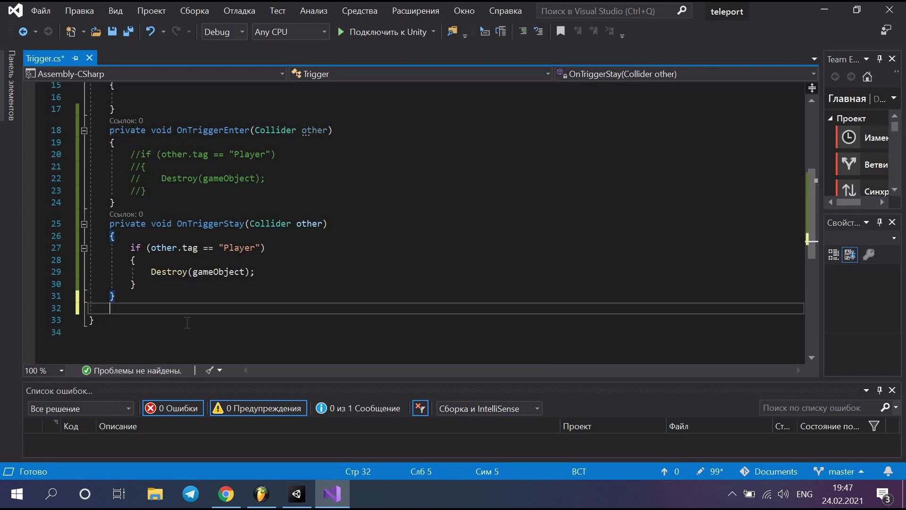
pyautogui.write('On')
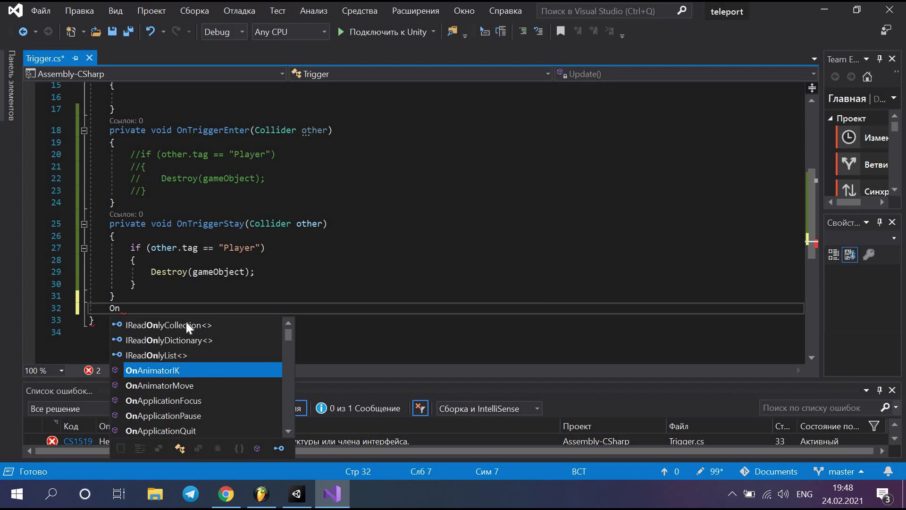
pyautogui.write('Trigger')
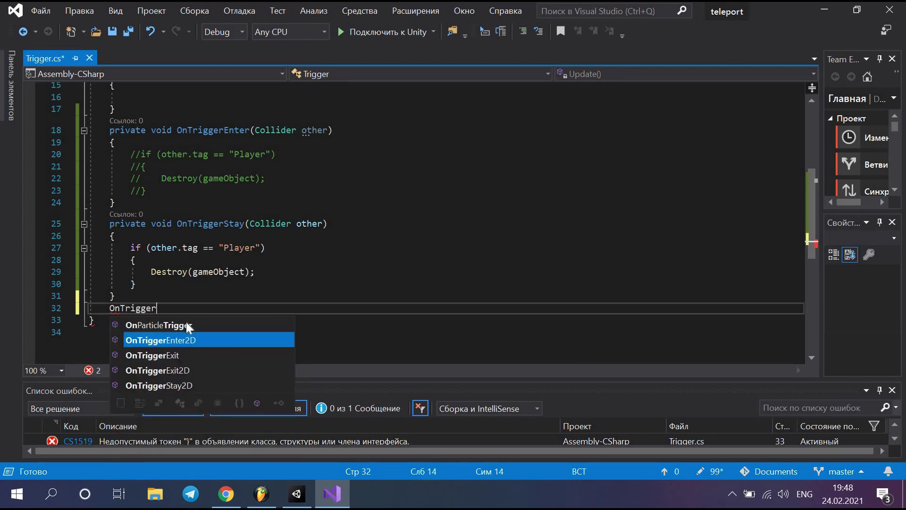
pyautogui.press('Down')
pyautogui.press('Tab')
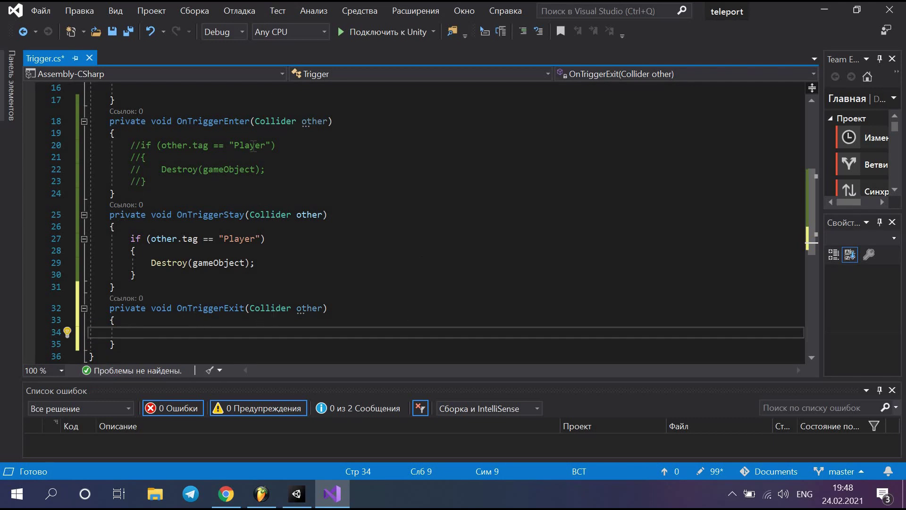
# - Change OnTriggerEnter to OnTriggerEnter2D with a Collider2D parameter, and select OnTriggerStay's Player check
pyautogui.click(249, 121)
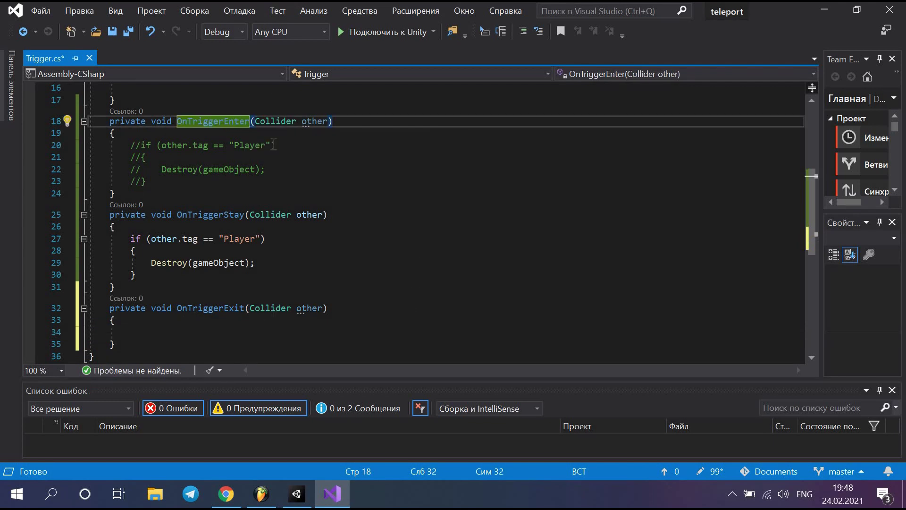
pyautogui.write('2D')
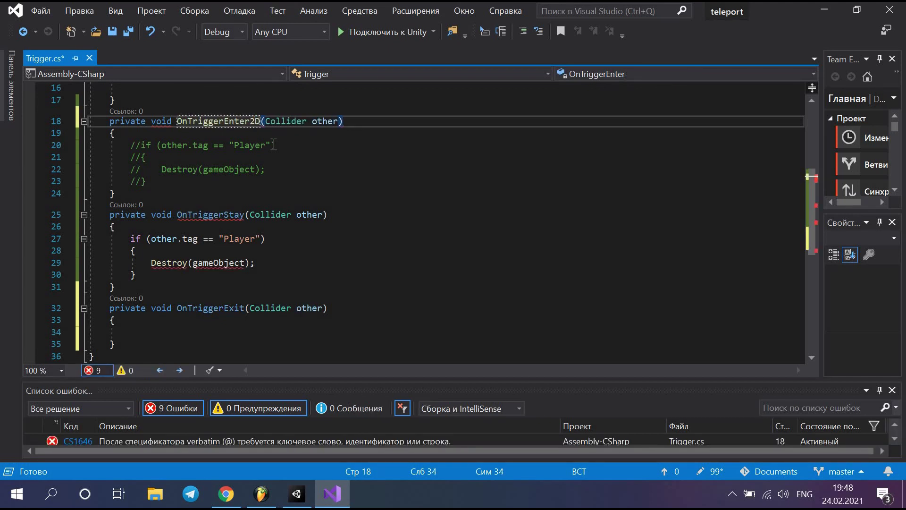
pyautogui.click(308, 121)
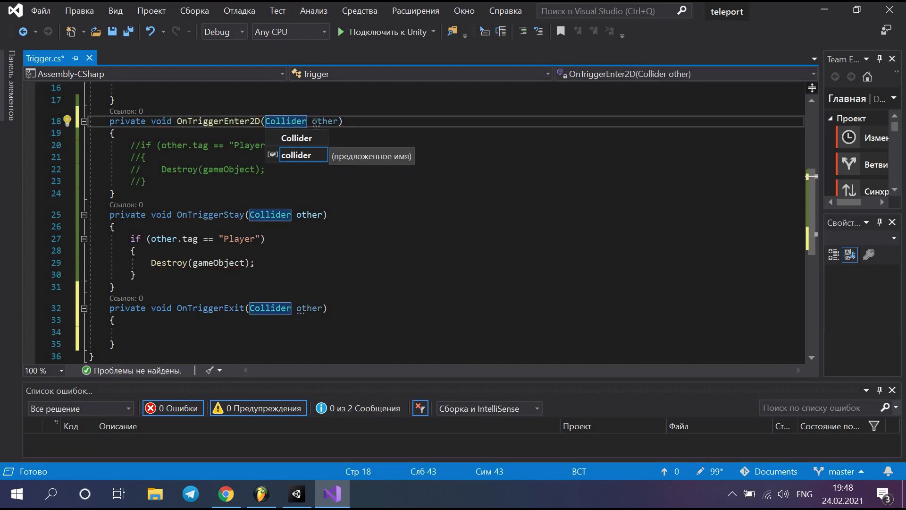
pyautogui.write('@2D')
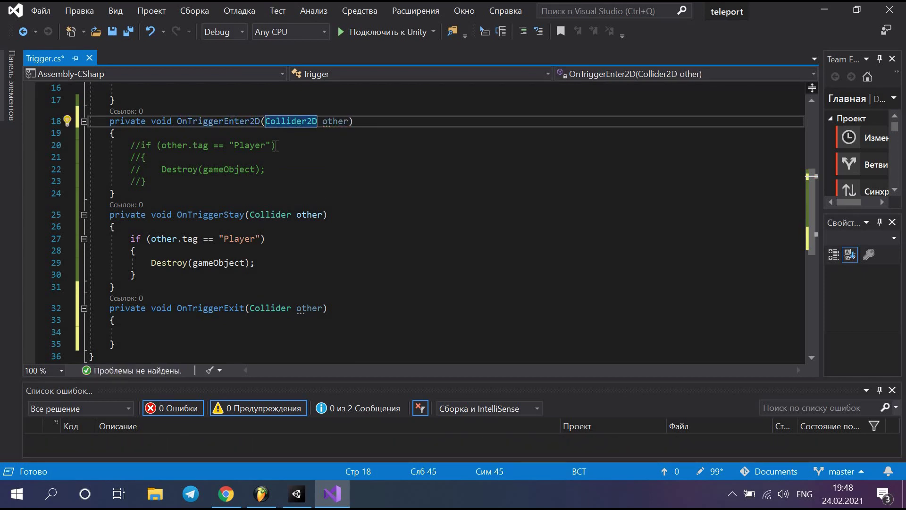
pyautogui.scroll(-1, 143, 231)
pyautogui.moveTo(131, 202); pyautogui.dragTo(136, 238)
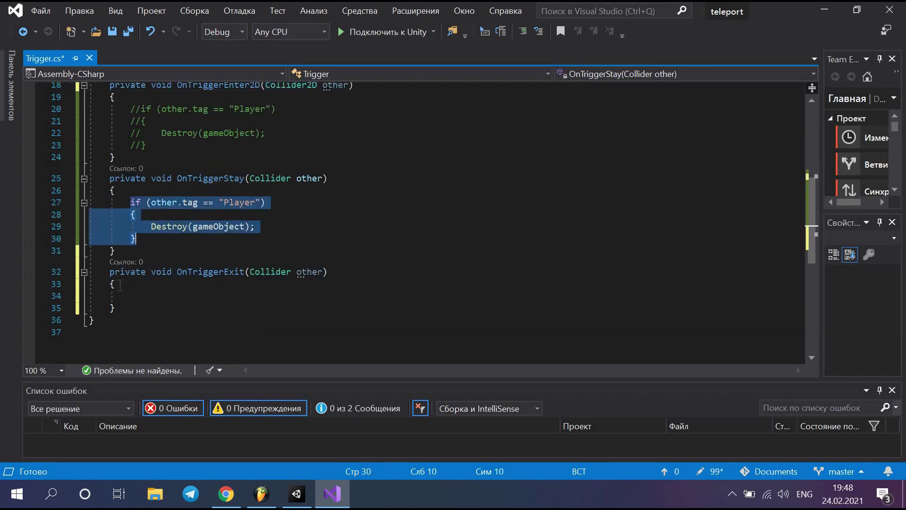
# - Copy the Player check if block into OnTriggerExit so it destroys the object
pyautogui.hotkey('ctrl', 'c')
pyautogui.click(153, 295)
pyautogui.hotkey('ctrl', 'v')
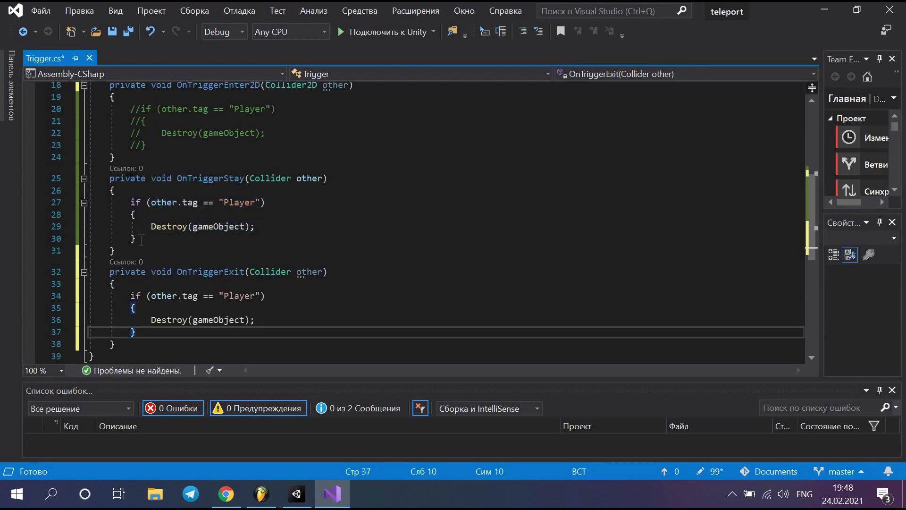
# - Comment out the if block in OnTriggerStay and return to Unity
pyautogui.moveTo(120, 202); pyautogui.dragTo(214, 253)
pyautogui.moveTo(136, 239); pyautogui.dragTo(125, 202)
pyautogui.click(523, 31)
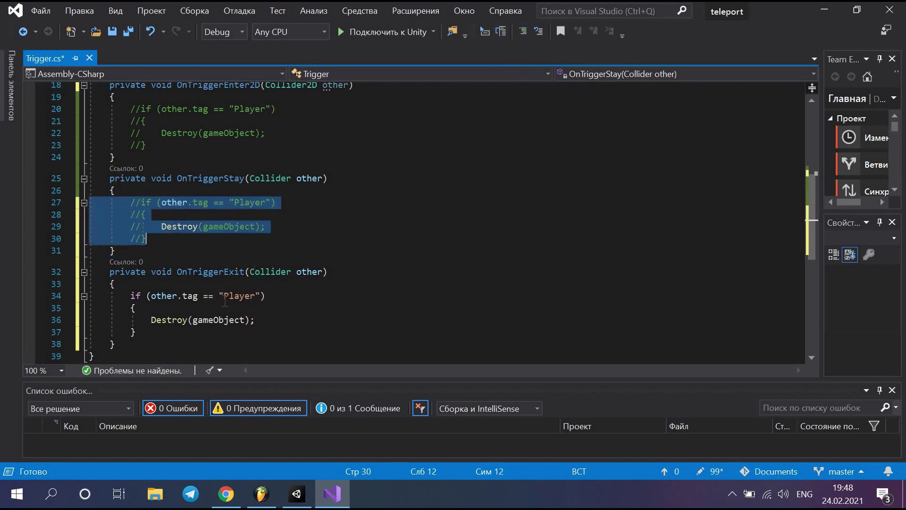
pyautogui.scroll(-1, 231, 225)
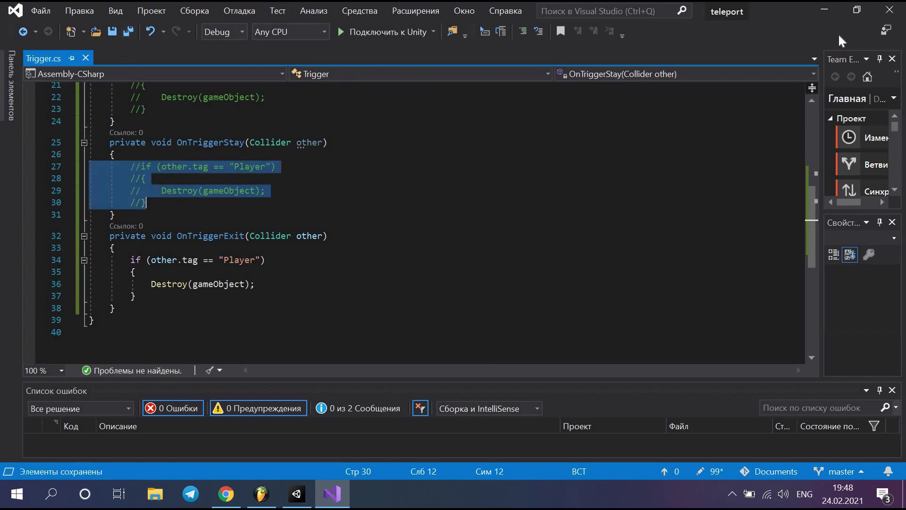
pyautogui.click(829, 14)
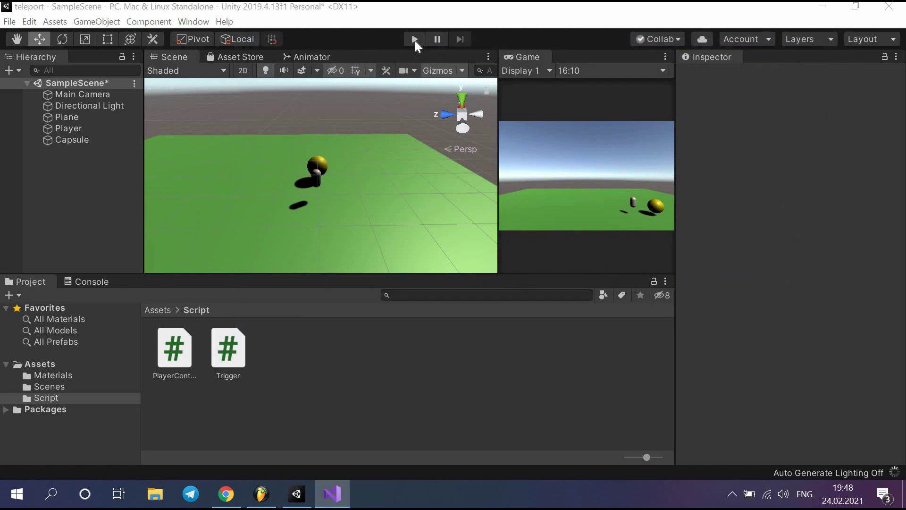
pyautogui.click(415, 40)
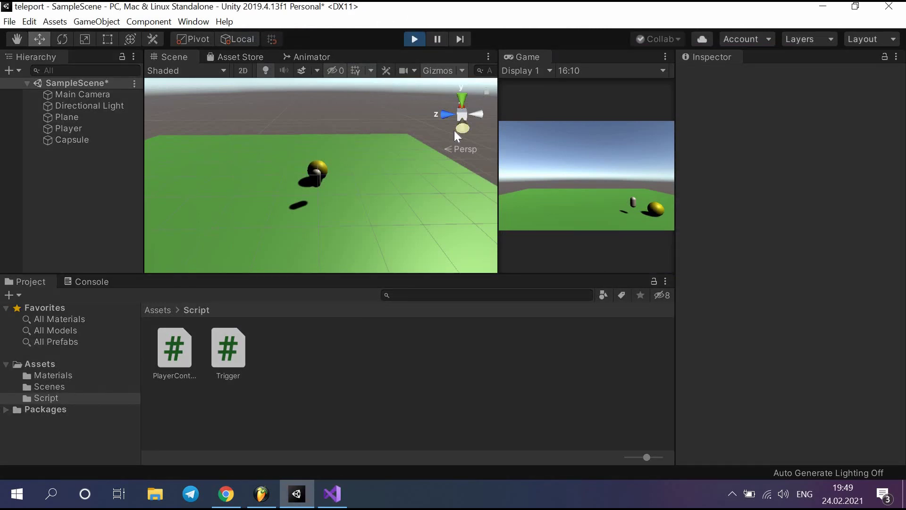
pyautogui.click(633, 211)
pyautogui.press('d')
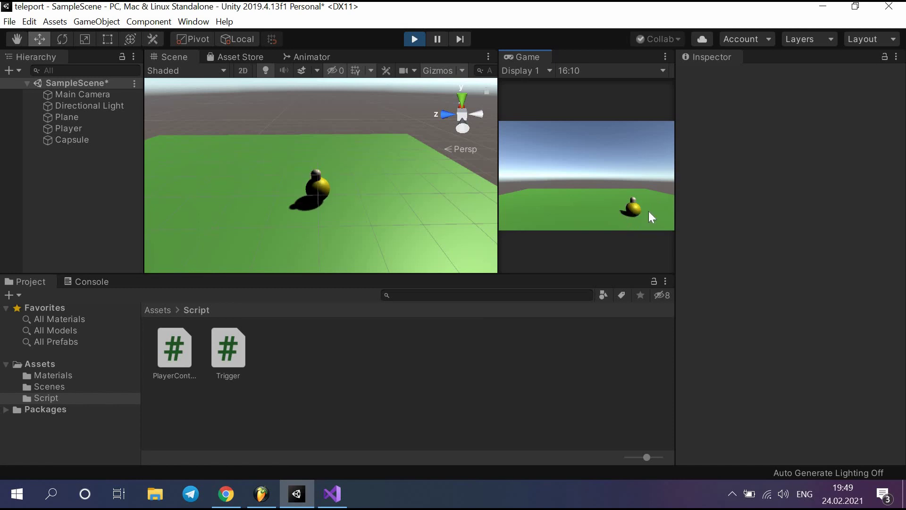
pyautogui.click(414, 40)
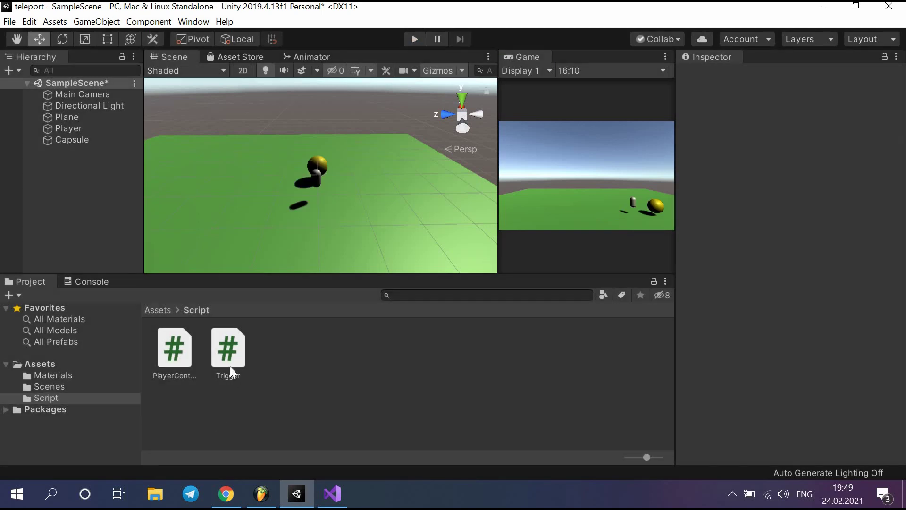